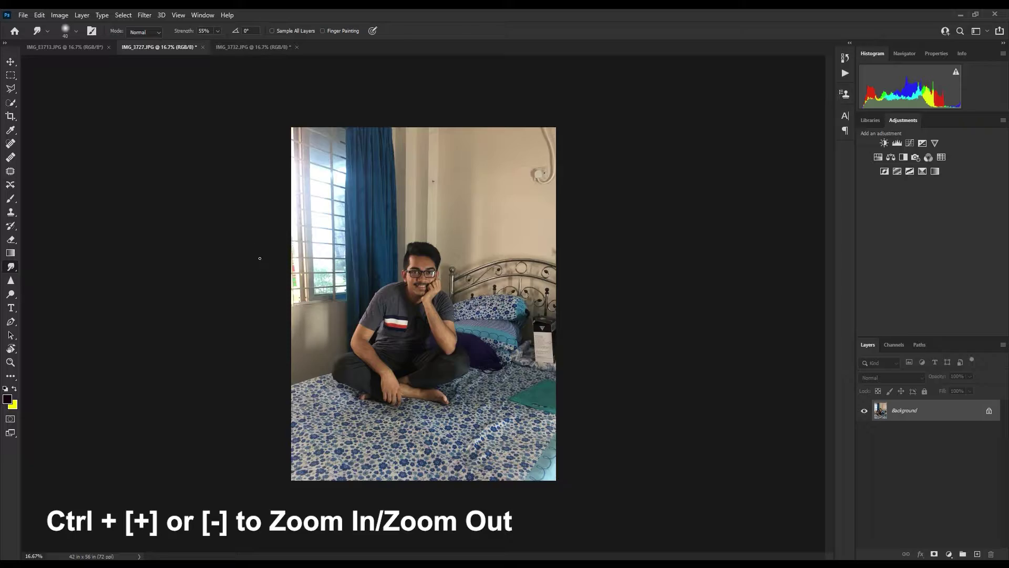
Select the person's head, T-shirt and raised arm with the Quick Selection tool
{"action": "key", "text": "ctrl+plus"}
{"action": "key", "text": "ctrl+plus"}
{"action": "key", "text": "ctrl+plus"}
{"action": "key", "text": "ctrl+plus"}
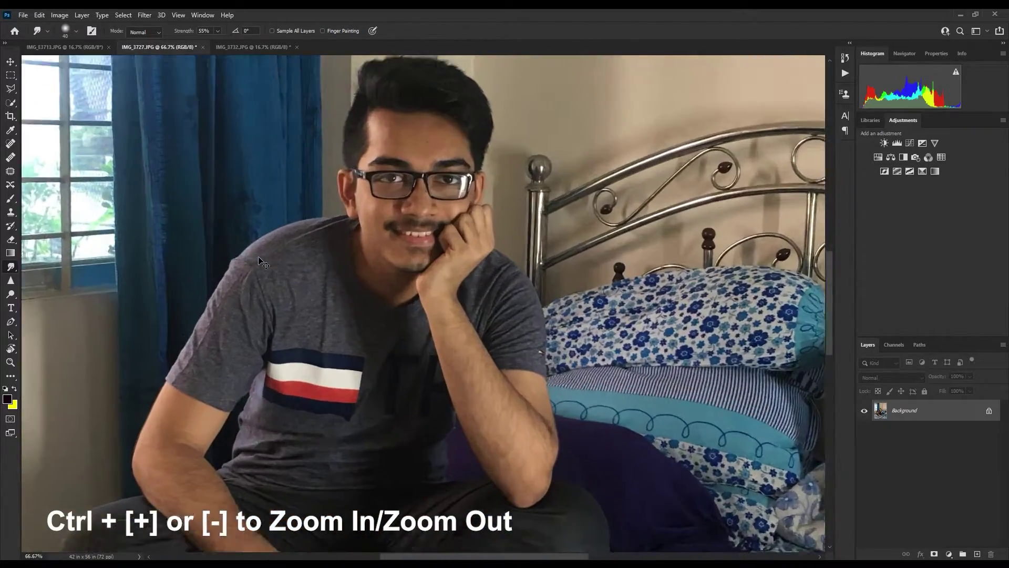
{"action": "key", "text": "ctrl+plus"}
{"action": "key", "text": "ctrl+plus"}
{"action": "key", "text": "ctrl+minus"}
{"action": "key", "text": "ctrl+minus"}
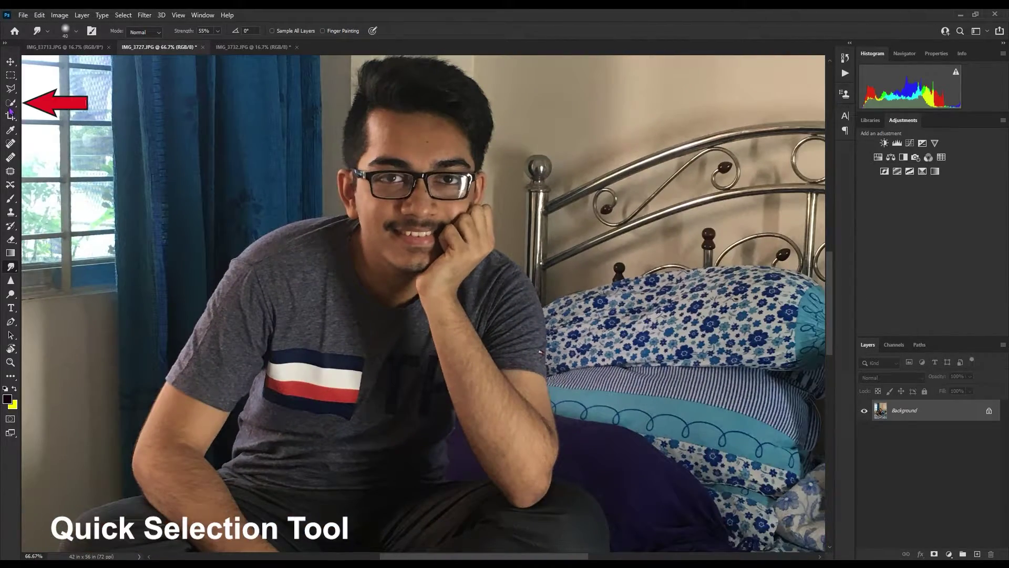
{"action": "left_click", "coordinate": [10, 105]}
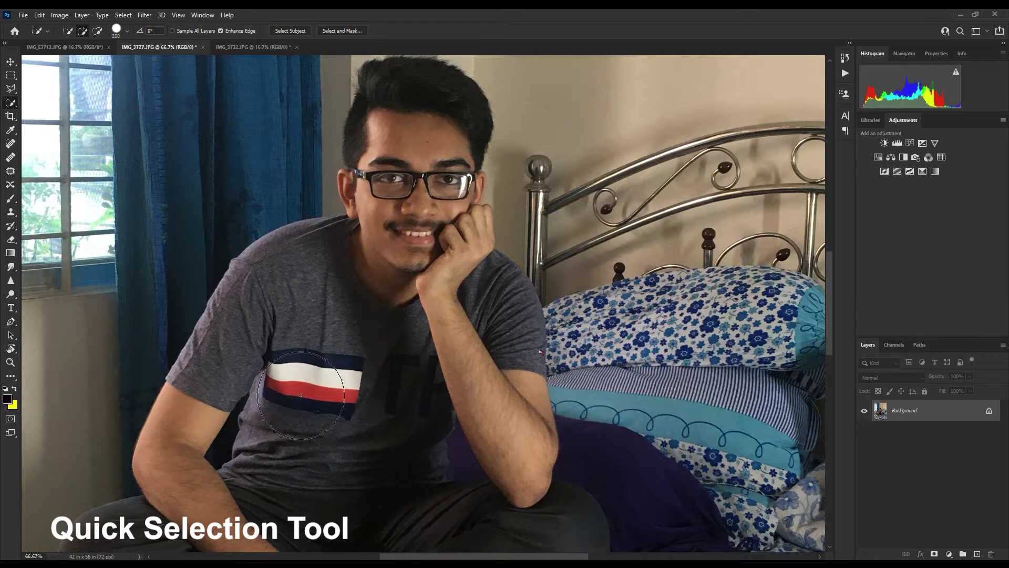
{"action": "mouse_move", "coordinate": [315, 346]}
{"action": "left_mouse_down"}
{"action": "mouse_move", "coordinate": [426, 295]}
{"action": "mouse_move", "coordinate": [458, 121]}
{"action": "left_mouse_up"}
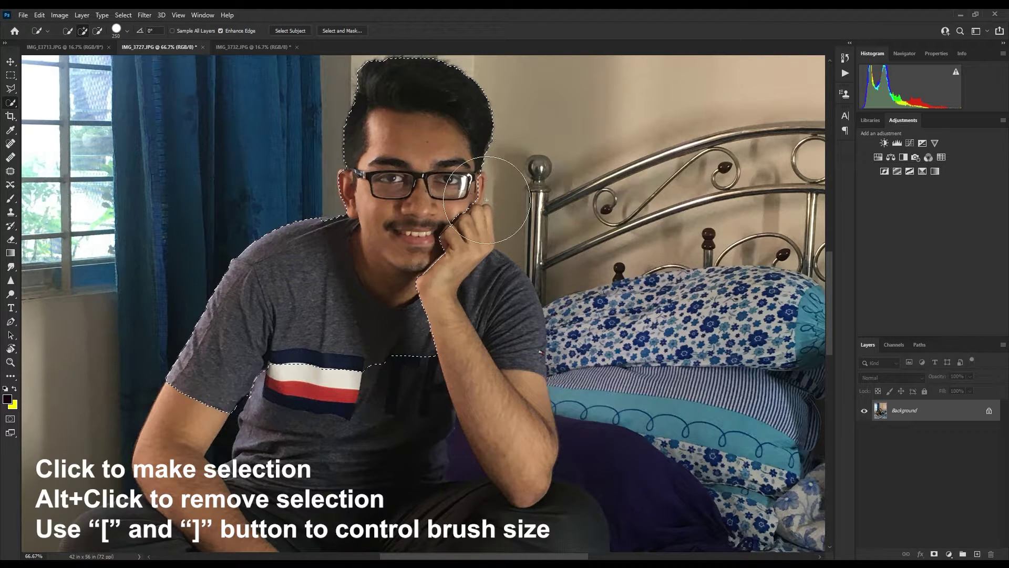
{"action": "mouse_move", "coordinate": [487, 199]}
{"action": "left_mouse_down"}
{"action": "mouse_move", "coordinate": [462, 241]}
{"action": "mouse_move", "coordinate": [479, 249]}
{"action": "mouse_move", "coordinate": [462, 315]}
{"action": "mouse_move", "coordinate": [536, 421]}
{"action": "mouse_move", "coordinate": [526, 473]}
{"action": "left_mouse_up"}
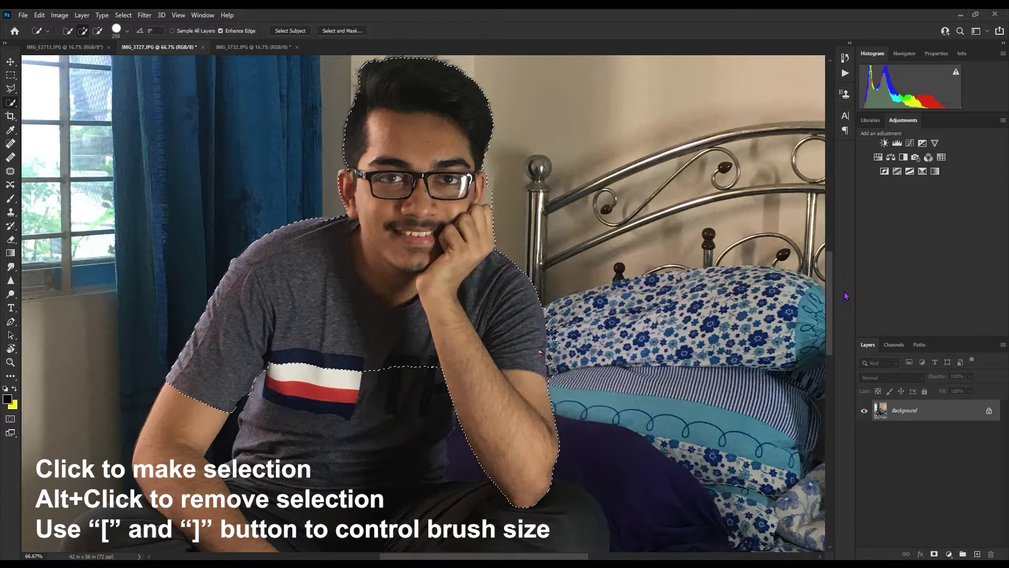
Extend the selection over the person's lowered forearm and crossed legs
{"action": "scroll", "coordinate": [462, 263], "scroll_direction": "down", "scroll_amount": 5}
{"action": "mouse_move", "coordinate": [397, 174]}
{"action": "left_mouse_down"}
{"action": "mouse_move", "coordinate": [345, 344]}
{"action": "mouse_move", "coordinate": [443, 425]}
{"action": "mouse_move", "coordinate": [473, 386]}
{"action": "left_mouse_up"}
{"action": "mouse_move", "coordinate": [163, 361]}
{"action": "left_mouse_down"}
{"action": "mouse_move", "coordinate": [146, 357]}
{"action": "mouse_move", "coordinate": [159, 345]}
{"action": "left_mouse_up"}
Reduce the Quick Selection brush size and refine the selection around the bare feet on the bed
{"action": "key", "text": "bracketleft"}
{"action": "key", "text": "bracketleft"}
{"action": "key", "text": "bracketleft"}
{"action": "key", "text": "bracketleft"}
{"action": "key", "text": "bracketleft"}
{"action": "key", "text": "bracketleft"}
{"action": "key", "text": "bracketleft"}
{"action": "key", "text": "bracketleft"}
{"action": "key", "text": "bracketleft"}
{"action": "key", "text": "bracketleft"}
{"action": "mouse_move", "coordinate": [725, 247]}
{"action": "left_mouse_down"}
{"action": "mouse_move", "coordinate": [657, 295]}
{"action": "mouse_move", "coordinate": [581, 315]}
{"action": "mouse_move", "coordinate": [532, 406]}
{"action": "mouse_move", "coordinate": [505, 400]}
{"action": "mouse_move", "coordinate": [396, 449]}
{"action": "mouse_move", "coordinate": [341, 462]}
{"action": "mouse_move", "coordinate": [179, 431]}
{"action": "mouse_move", "coordinate": [113, 397]}
{"action": "left_mouse_up"}
{"action": "key", "text": "bracketleft"}
{"action": "key", "text": "bracketleft"}
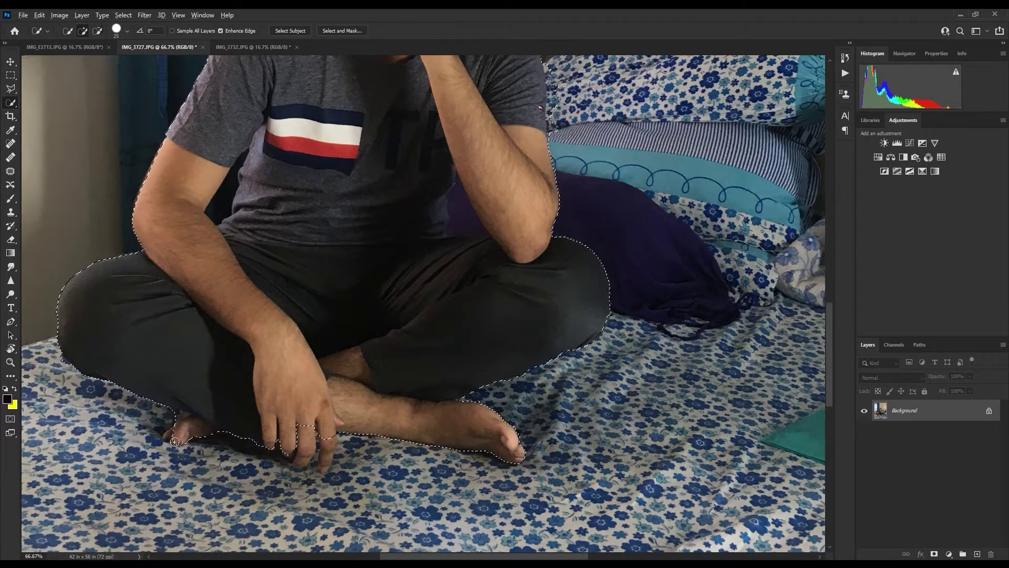
Inspect the selection edge around the person's head, shoulders and sleeve up close
{"action": "left_click_drag", "start_coordinate": [829, 335], "coordinate": [830, 274]}
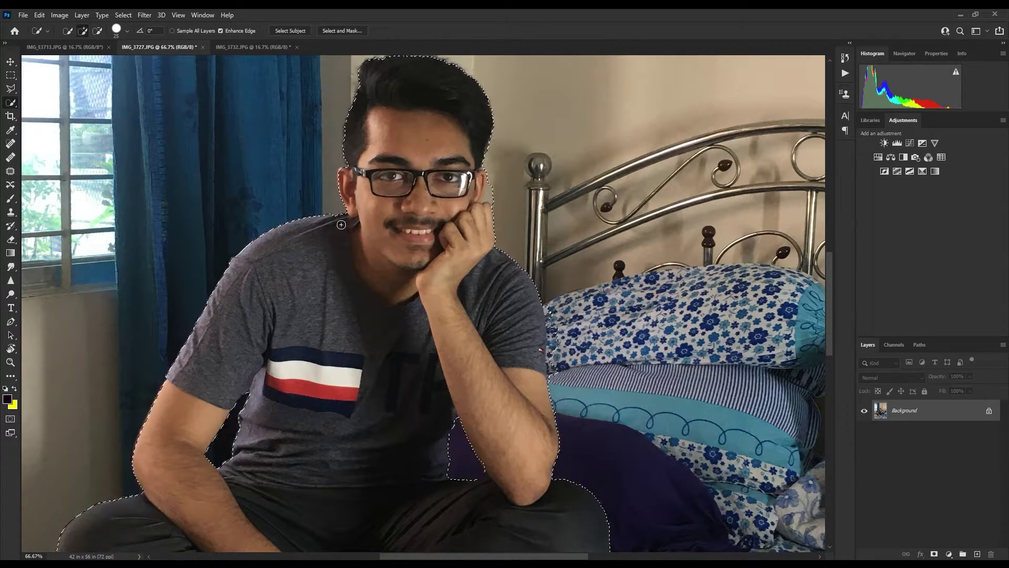
{"action": "key", "text": "ctrl+plus"}
{"action": "key", "text": "ctrl+plus"}
{"action": "mouse_move", "coordinate": [828, 322]}
{"action": "left_mouse_down"}
{"action": "mouse_move", "coordinate": [828, 291]}
{"action": "mouse_move", "coordinate": [828, 316]}
{"action": "left_mouse_up"}
{"action": "left_click_drag", "start_coordinate": [521, 557], "coordinate": [567, 557]}
{"action": "key", "text": "ctrl+minus"}
{"action": "key", "text": "ctrl+minus"}
{"action": "key", "text": "ctrl+minus"}
{"action": "key", "text": "ctrl+minus"}
{"action": "key", "text": "ctrl+plus"}
{"action": "key", "text": "ctrl+plus"}
{"action": "key", "text": "ctrl+plus"}
{"action": "key", "text": "ctrl+plus"}
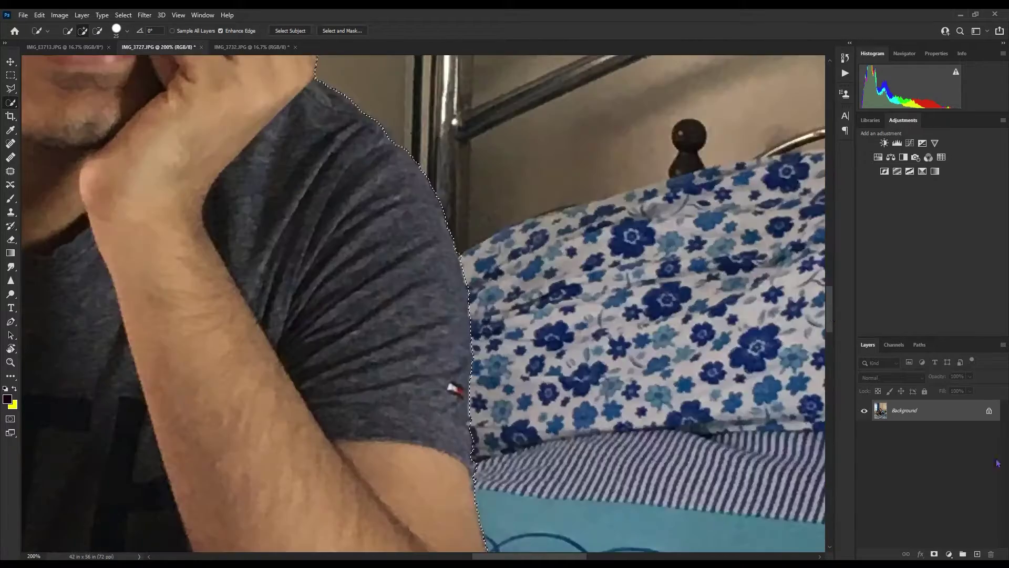
Refine the selection around the lowered hand's fingers and the nearby toes with a smaller brush, excluding the gaps between the fingers
{"action": "left_click_drag", "start_coordinate": [829, 311], "coordinate": [829, 411]}
{"action": "left_click_drag", "start_coordinate": [491, 556], "coordinate": [394, 556]}
{"action": "left_click", "coordinate": [441, 315]}
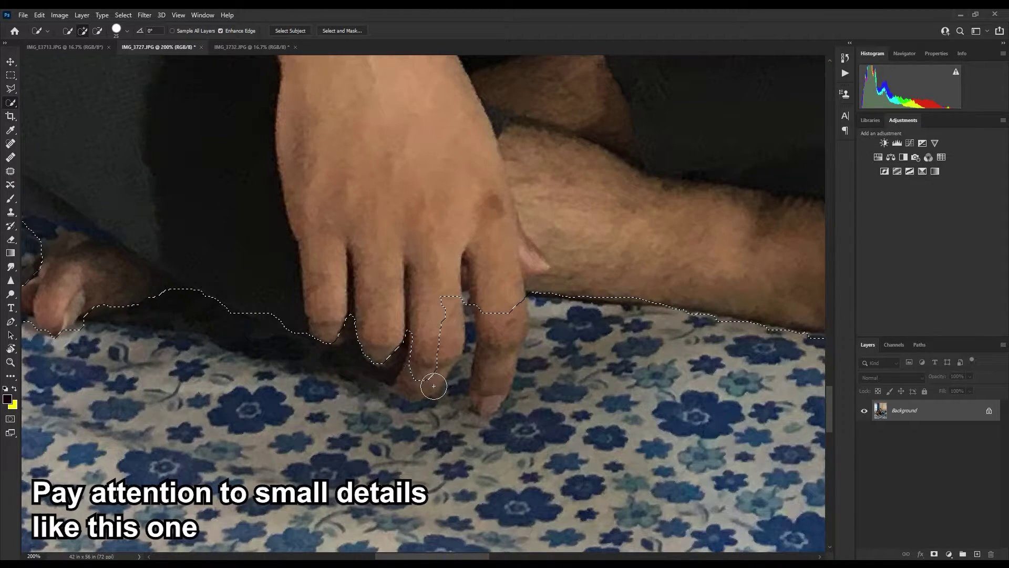
{"action": "key", "text": "bracketleft"}
{"action": "key", "text": "bracketleft"}
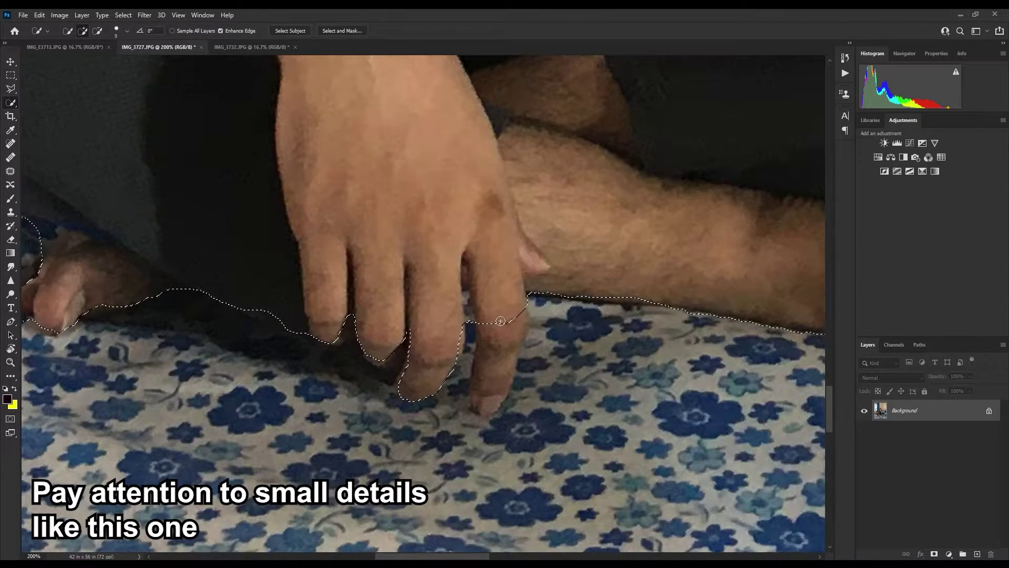
{"action": "left_click_drag", "start_coordinate": [481, 334], "coordinate": [492, 372]}
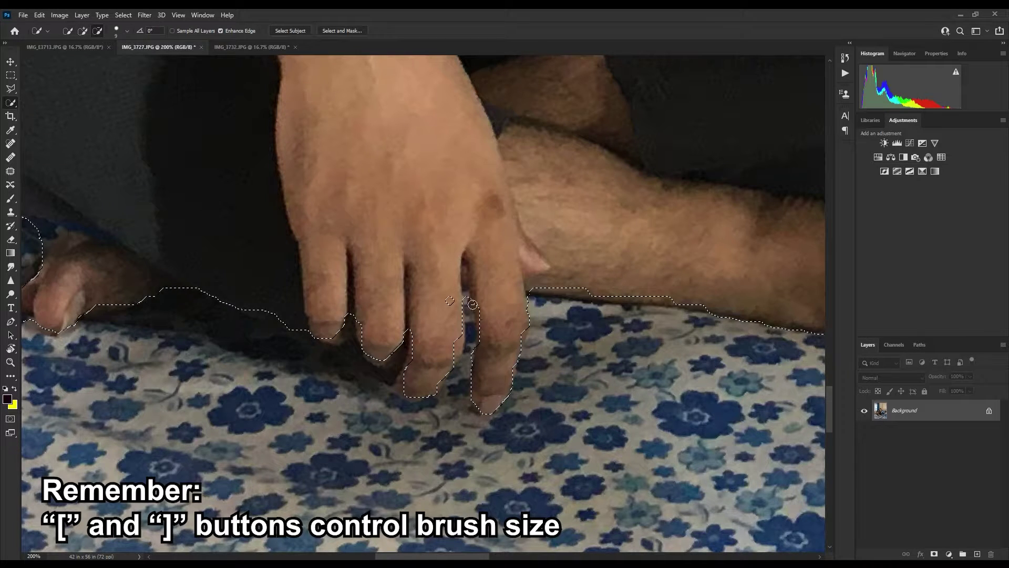
{"action": "left_click_drag", "start_coordinate": [465, 297], "coordinate": [473, 342]}
{"action": "left_click_drag", "start_coordinate": [353, 258], "coordinate": [381, 305]}
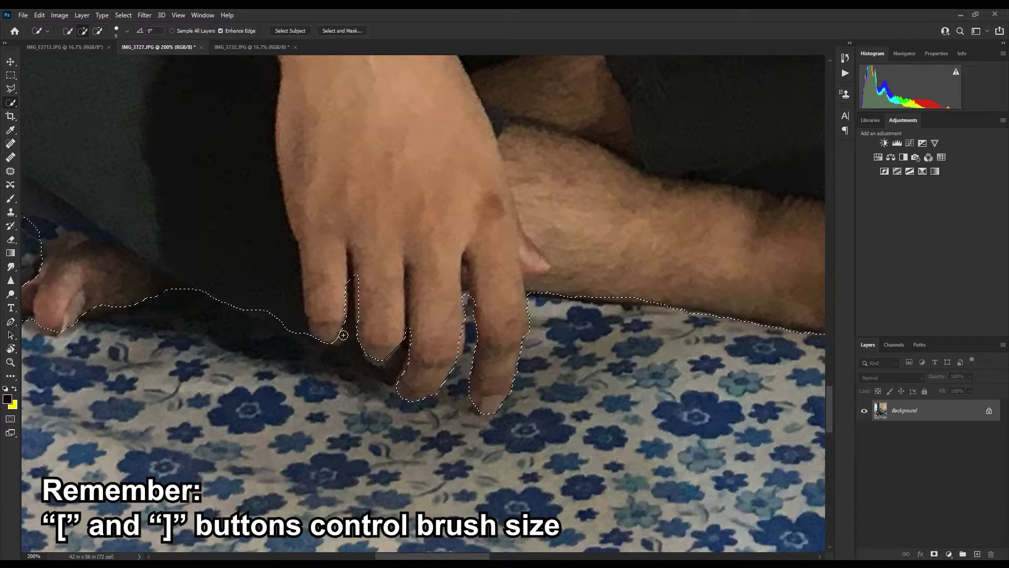
{"action": "left_click", "coordinate": [66, 234]}
Cut the selected person to a new layer with Layer Via Cut and move it into the IMG_E3713.JPG flower photo
{"action": "scroll", "coordinate": [228, 208], "scroll_direction": "down", "scroll_amount": 5}
{"action": "scroll", "coordinate": [233, 213], "scroll_direction": "down", "scroll_amount": 1}
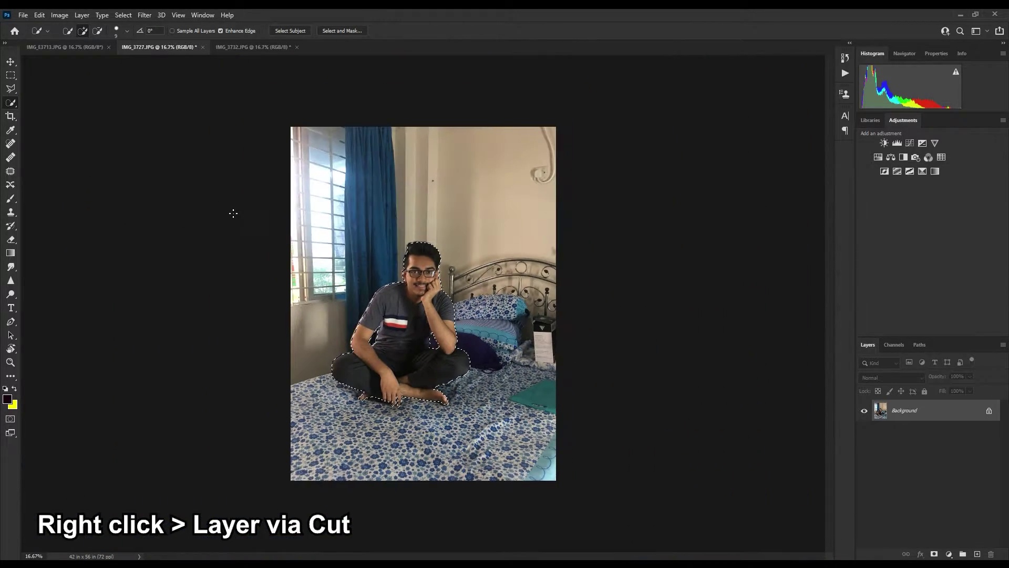
{"action": "right_click", "coordinate": [407, 309]}
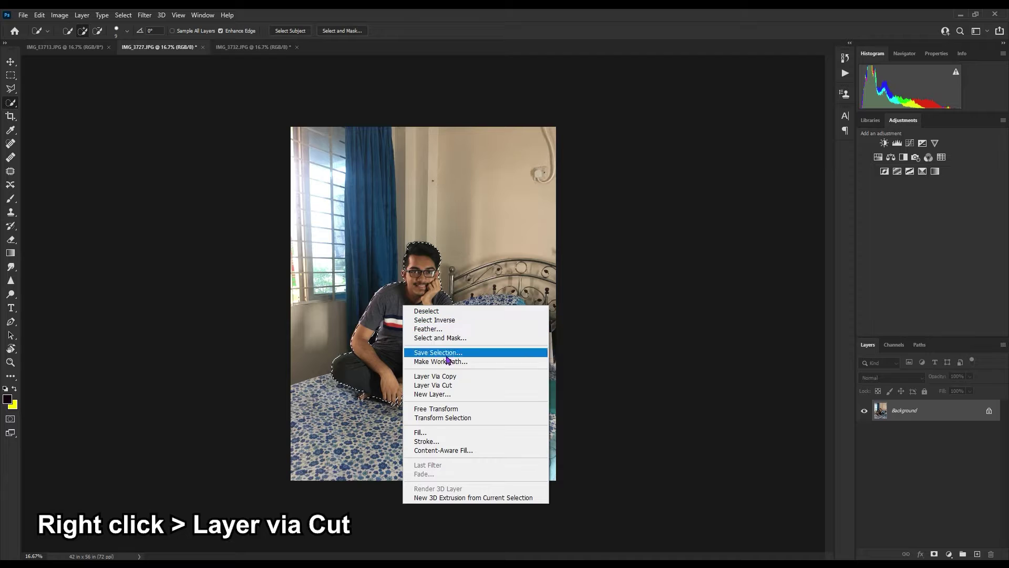
{"action": "left_click", "coordinate": [448, 386]}
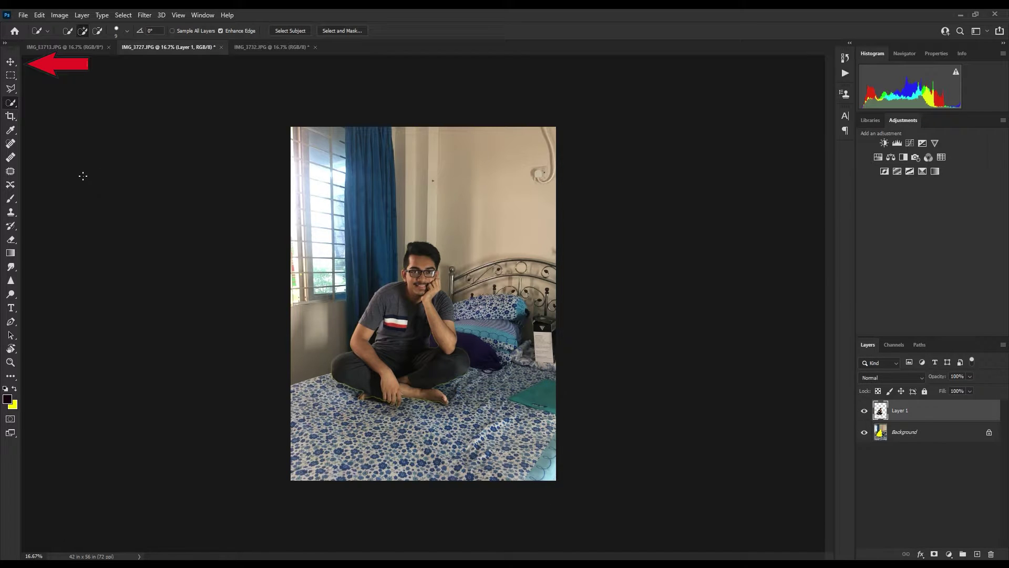
{"action": "left_click", "coordinate": [11, 62]}
{"action": "left_click_drag", "start_coordinate": [395, 322], "coordinate": [481, 289]}
Scale the person down to about 13.55% with Free Transform and seat him on the centre of the main flower
{"action": "key", "text": "ctrl+plus"}
{"action": "key", "text": "ctrl+plus"}
{"action": "key", "text": "ctrl+plus"}
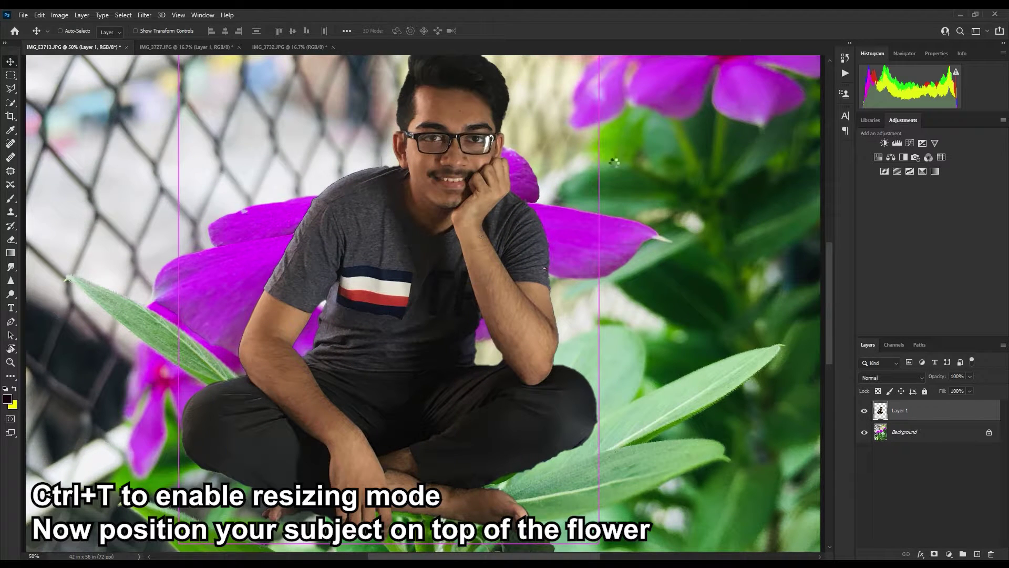
{"action": "key", "text": "t"}
{"action": "key", "text": "ctrl+t"}
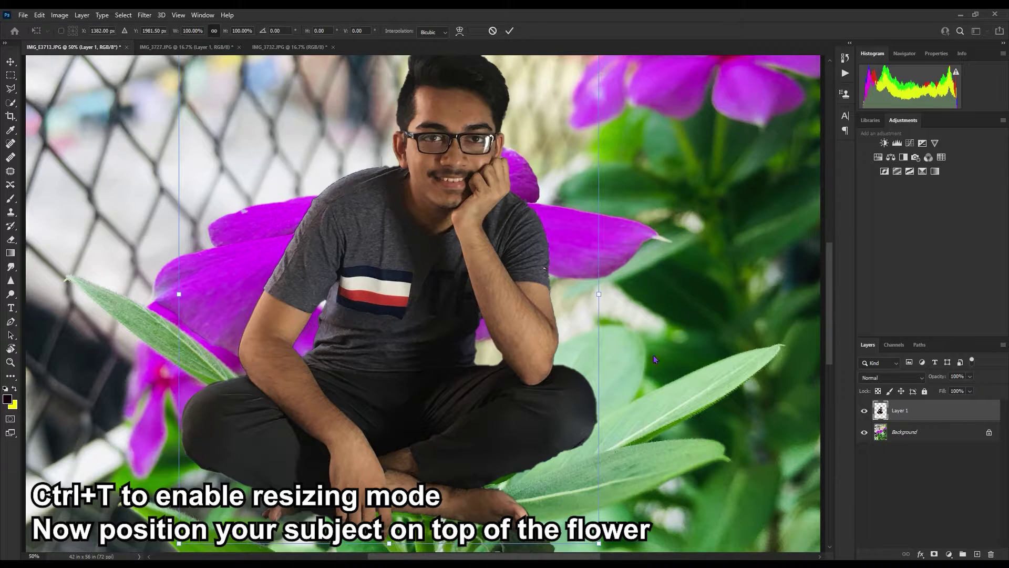
{"action": "left_click_drag", "start_coordinate": [599, 294], "coordinate": [318, 292]}
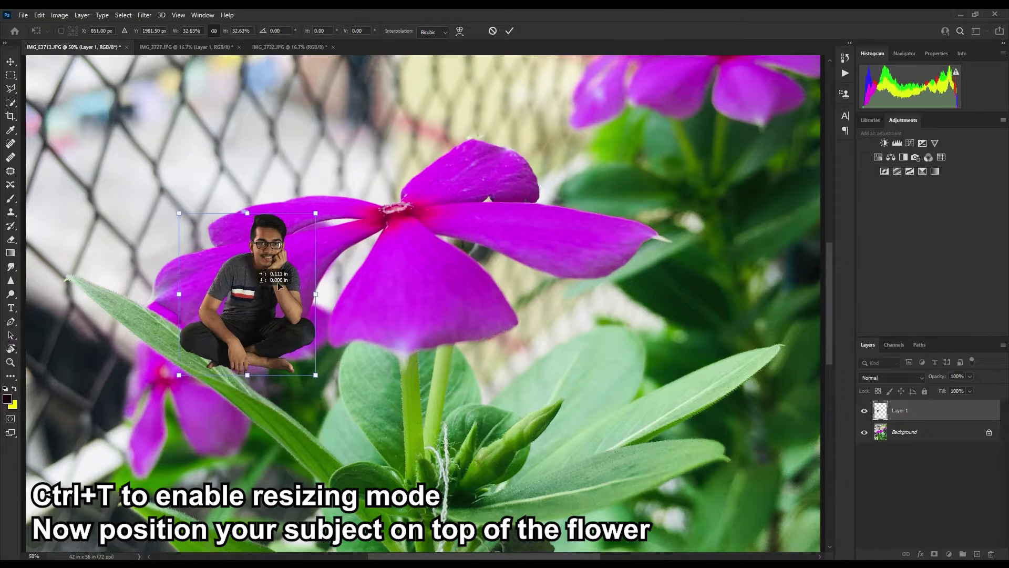
{"action": "left_click_drag", "start_coordinate": [247, 279], "coordinate": [396, 180]}
{"action": "key", "text": "ctrl+plus"}
{"action": "key", "text": "ctrl+plus"}
{"action": "left_click_drag", "start_coordinate": [513, 158], "coordinate": [432, 282]}
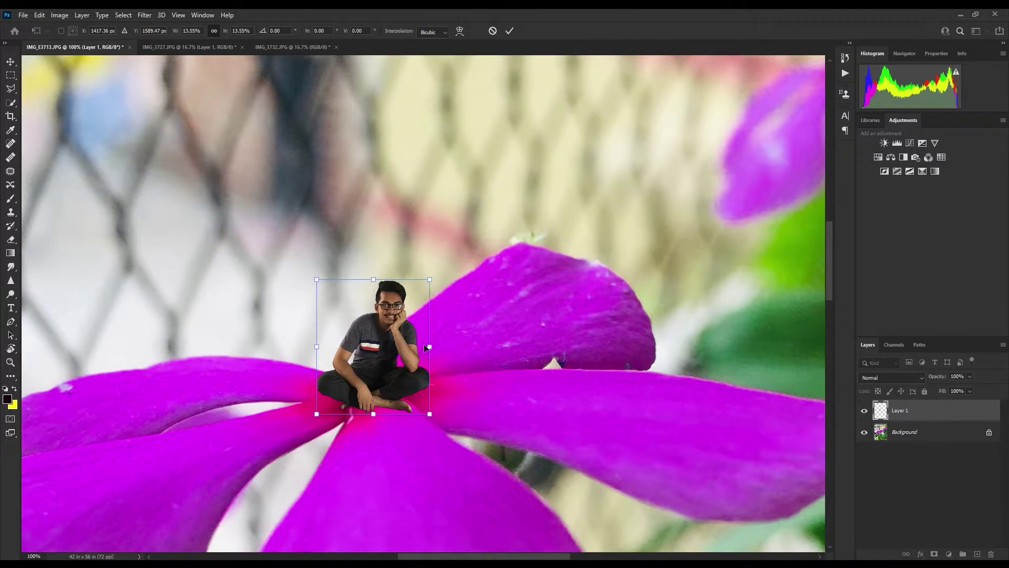
{"action": "key", "text": "Return"}
Fine-tune the person's size on the flower's centre with another Free Transform
{"action": "key", "text": "ctrl+0"}
{"action": "key", "text": "ctrl+plus"}
{"action": "key", "text": "ctrl+plus"}
{"action": "key", "text": "ctrl+plus"}
{"action": "key", "text": "ctrl+t"}
{"action": "left_click_drag", "start_coordinate": [429, 100], "coordinate": [442, 90]}
{"action": "key", "text": "Return"}
Rename the cut-out person's layer ME
{"action": "key", "text": "ctrl+plus"}
{"action": "key", "text": "ctrl+plus"}
{"action": "key", "text": "ctrl+plus"}
{"action": "scroll", "coordinate": [480, 112], "scroll_direction": "up", "scroll_amount": 20}
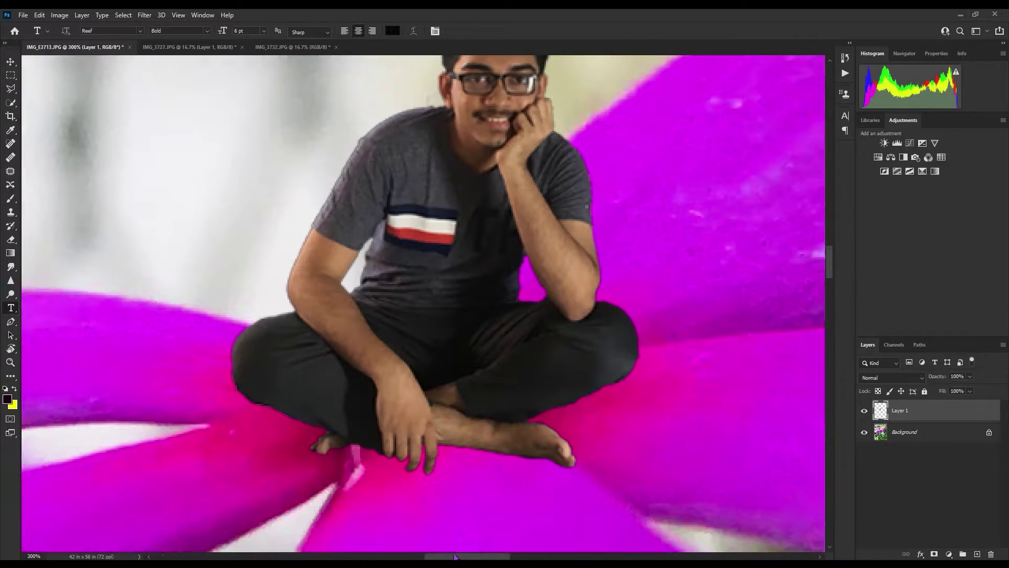
{"action": "double_click", "coordinate": [900, 411]}
{"action": "type", "text": "ME"}
{"action": "left_click", "coordinate": [923, 494]}
Add a new empty layer above ME and clip it to the ME layer
{"action": "left_click", "coordinate": [978, 554]}
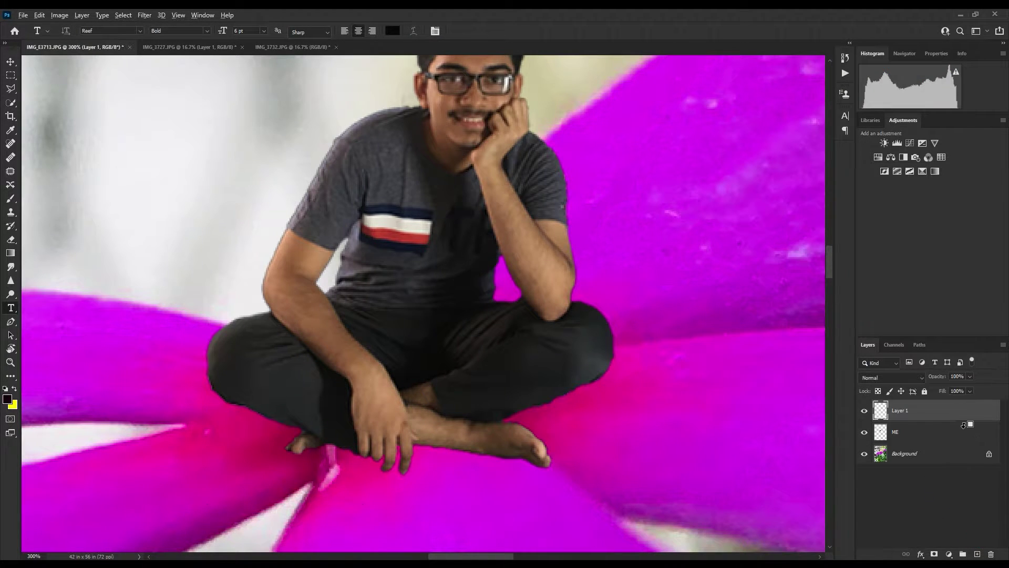
{"action": "left_click", "coordinate": [942, 424], "text": "alt"}
{"action": "scroll", "coordinate": [832, 284], "scroll_direction": "down", "scroll_amount": 2}
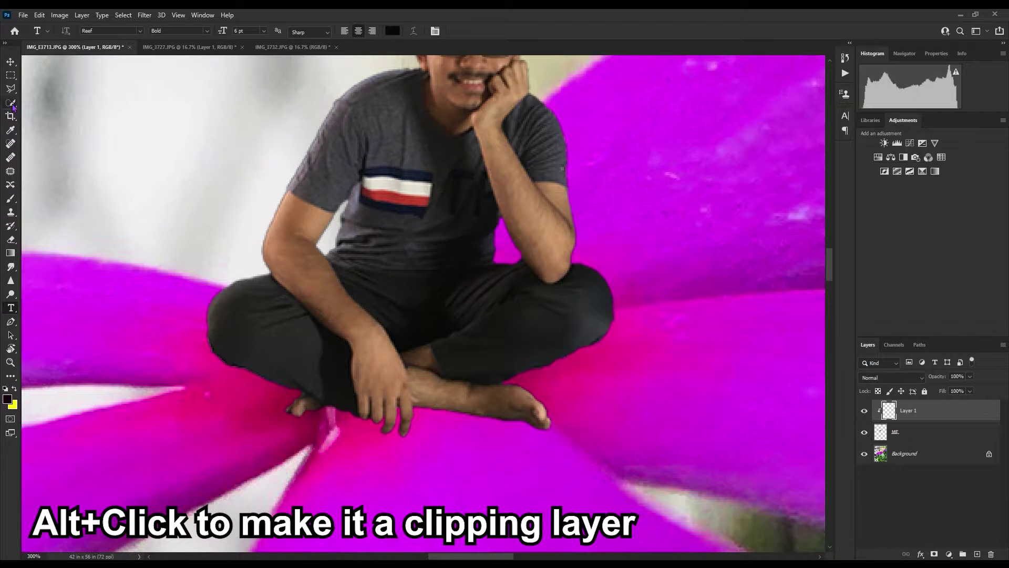
Activate the Brush tool with the near-black foreground colour 150010
{"action": "left_click", "coordinate": [11, 200]}
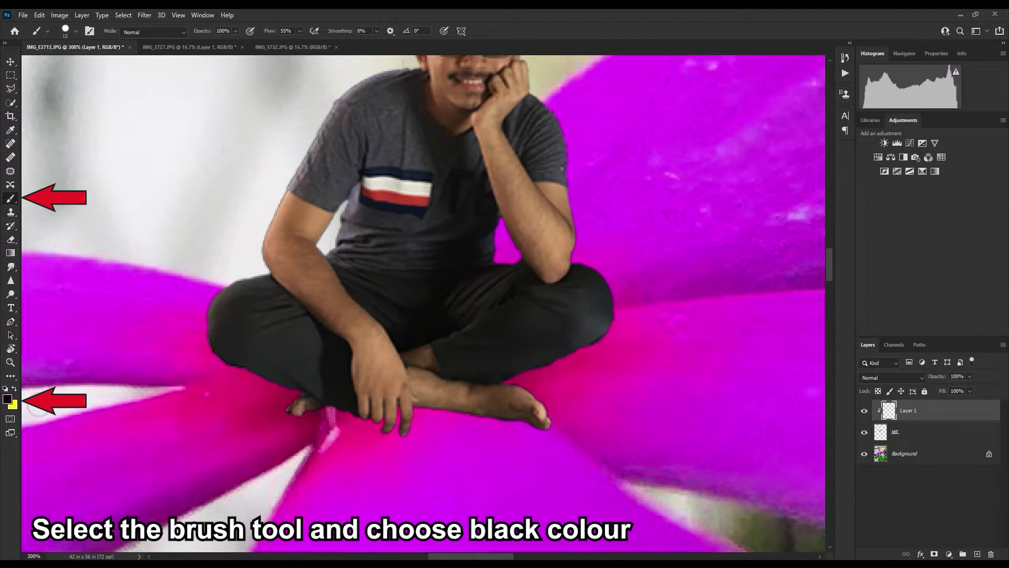
{"action": "left_click", "coordinate": [7, 399]}
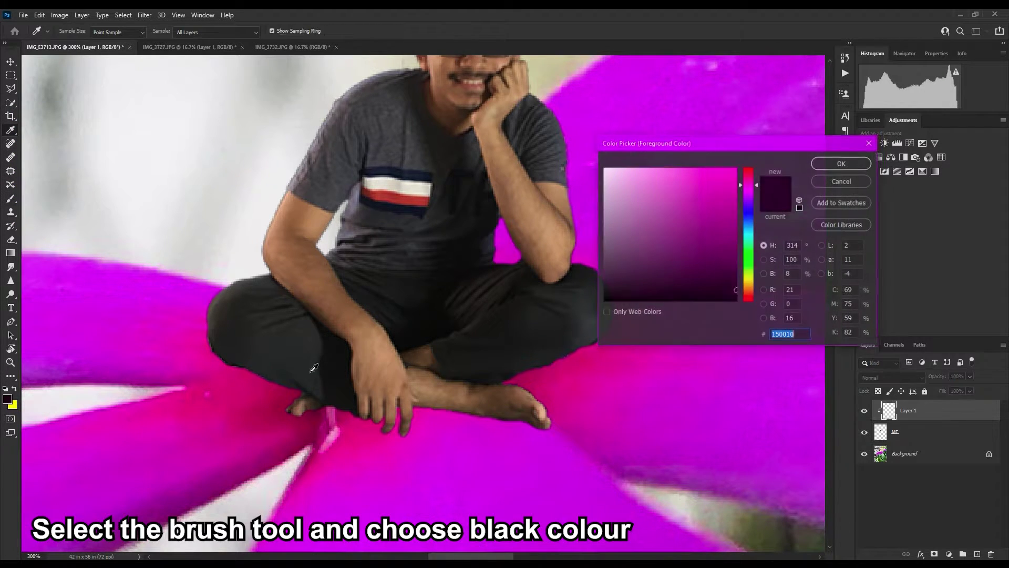
{"action": "left_click", "coordinate": [838, 166]}
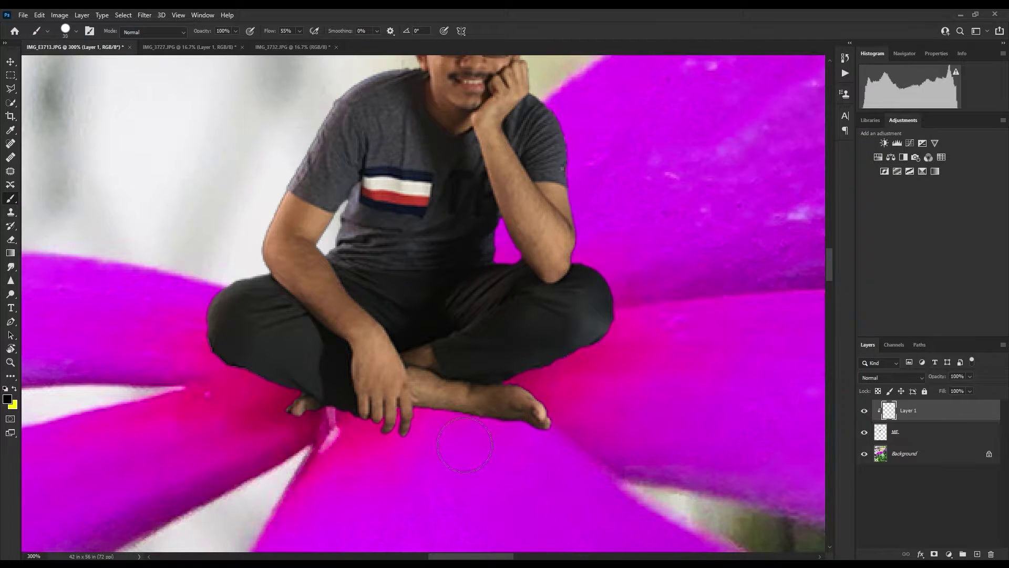
Try a dark stroke along the front foot's underside on the clipped layer and set the brush hardness to 0%
{"action": "left_click_drag", "start_coordinate": [546, 425], "coordinate": [525, 423]}
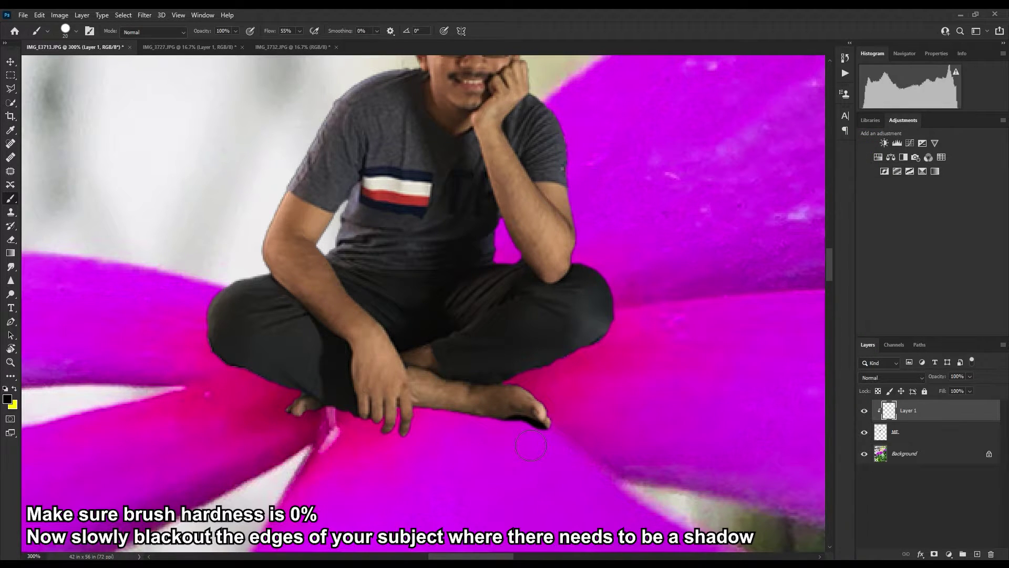
{"action": "left_click", "coordinate": [76, 32]}
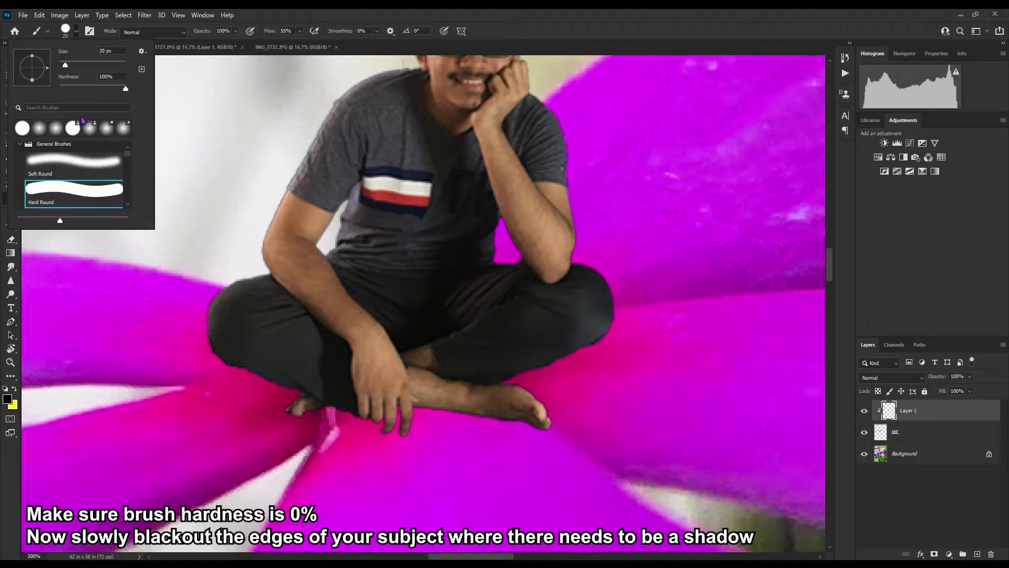
{"action": "key", "text": "Return"}
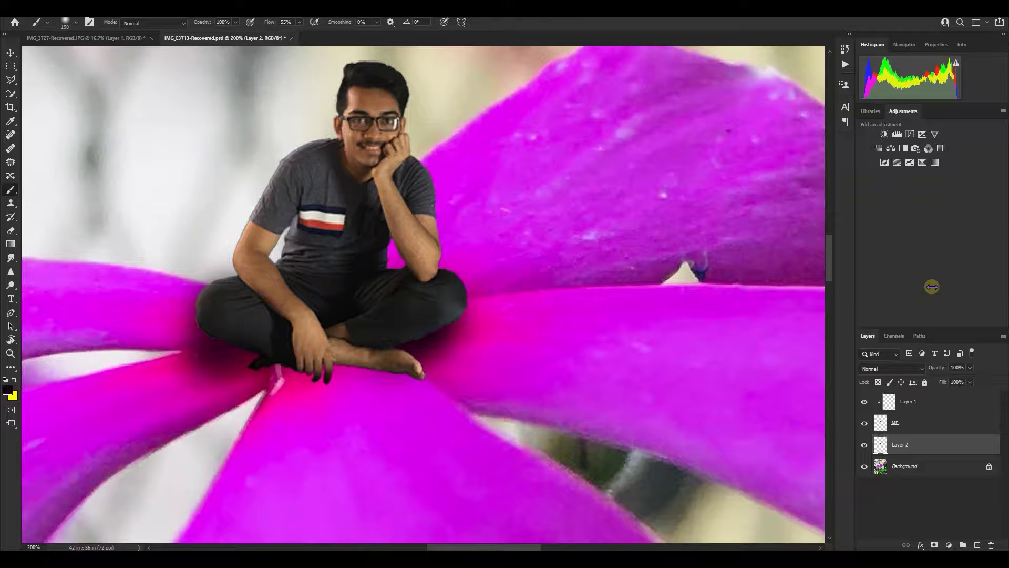
Rename the layer beneath the person Shadows2 and the clipped layer above him Shadows
{"action": "double_click", "coordinate": [907, 446]}
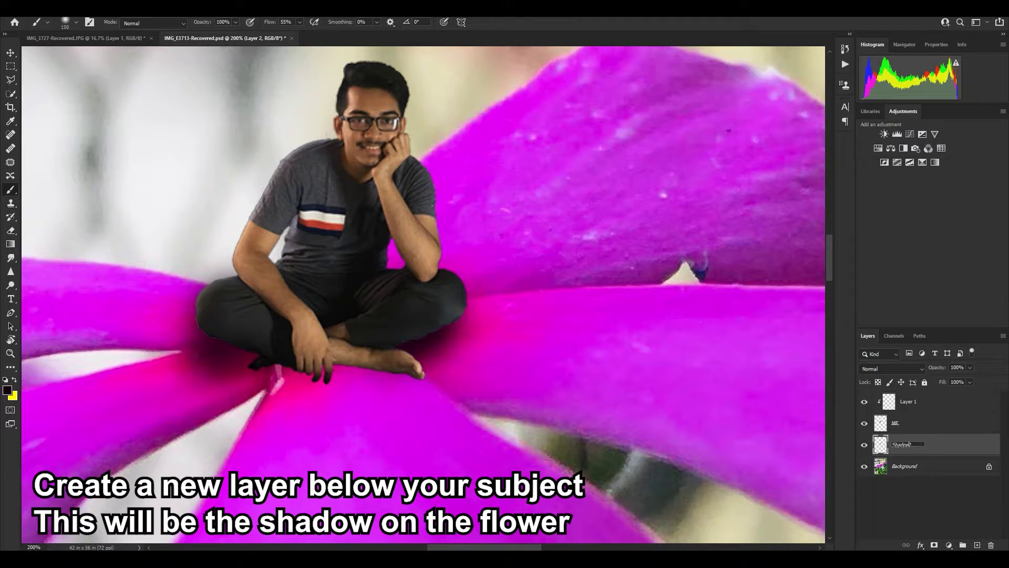
{"action": "double_click", "coordinate": [915, 402]}
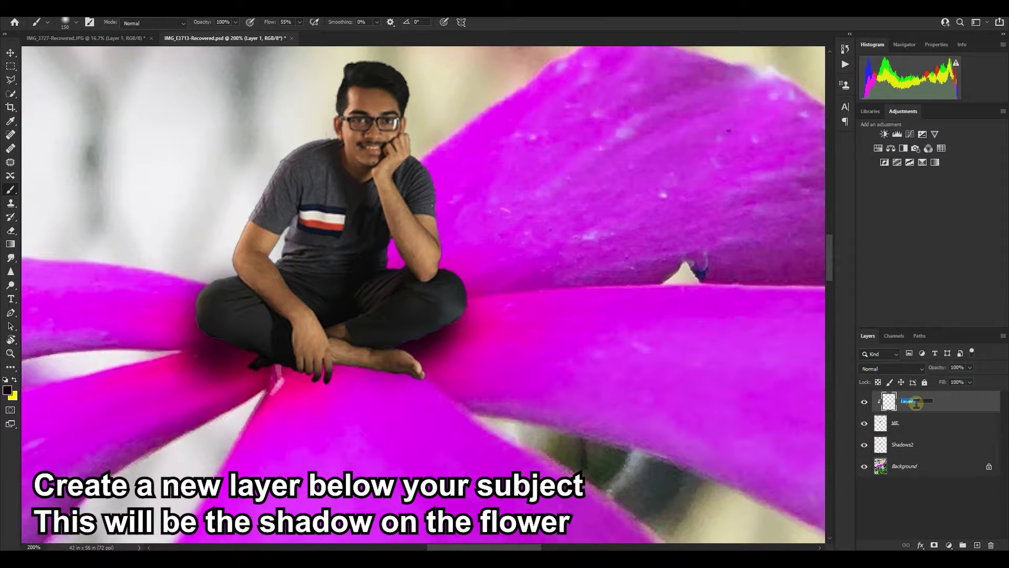
{"action": "key", "text": "Return"}
Paint a soft black shadow on the petals beneath the person's legs and feet on the Shadows2 layer
{"action": "left_click", "coordinate": [914, 445]}
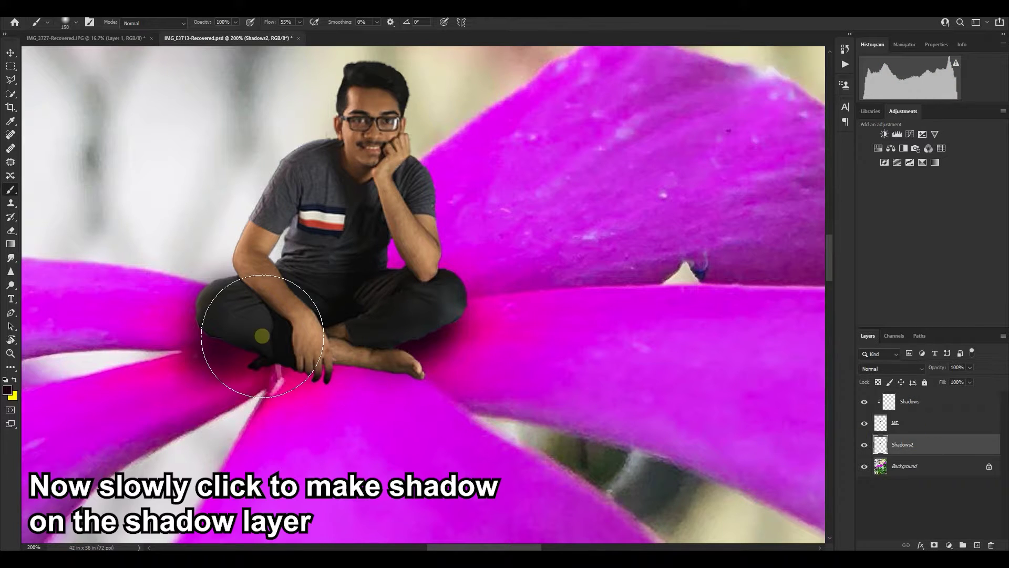
{"action": "mouse_move", "coordinate": [336, 331]}
{"action": "left_mouse_down"}
{"action": "mouse_move", "coordinate": [372, 338]}
{"action": "mouse_move", "coordinate": [329, 323]}
{"action": "mouse_move", "coordinate": [373, 314]}
{"action": "mouse_move", "coordinate": [236, 309]}
{"action": "mouse_move", "coordinate": [308, 300]}
{"action": "mouse_move", "coordinate": [296, 304]}
{"action": "mouse_move", "coordinate": [414, 310]}
{"action": "mouse_move", "coordinate": [421, 338]}
{"action": "left_mouse_up"}
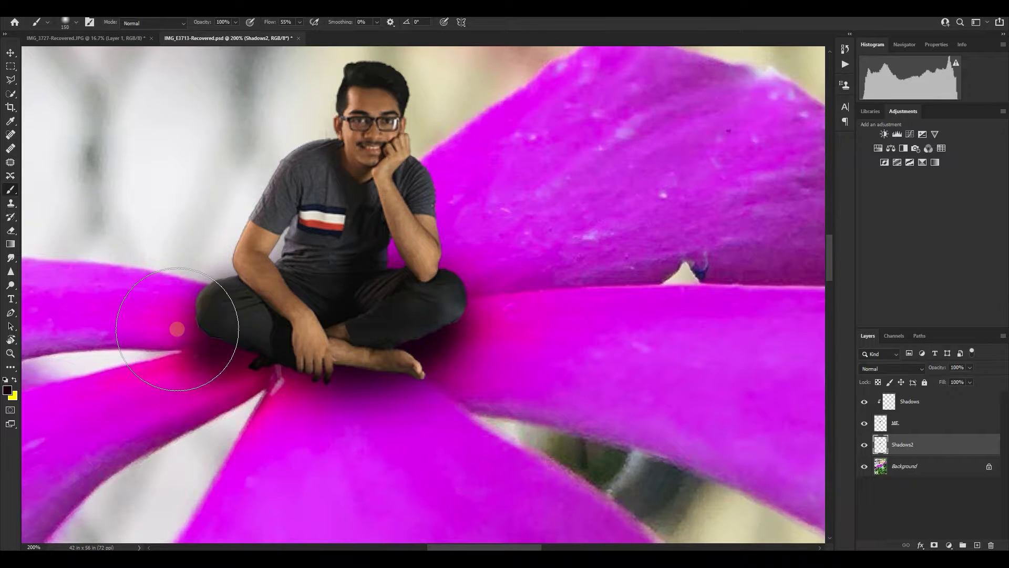
Examine the whole composite to judge how the person and his shadow sit on the flower
{"action": "key", "text": "ctrl+minus"}
{"action": "key", "text": "ctrl+minus"}
{"action": "key", "text": "ctrl+minus"}
{"action": "key", "text": "ctrl+minus"}
{"action": "key", "text": "ctrl+minus"}
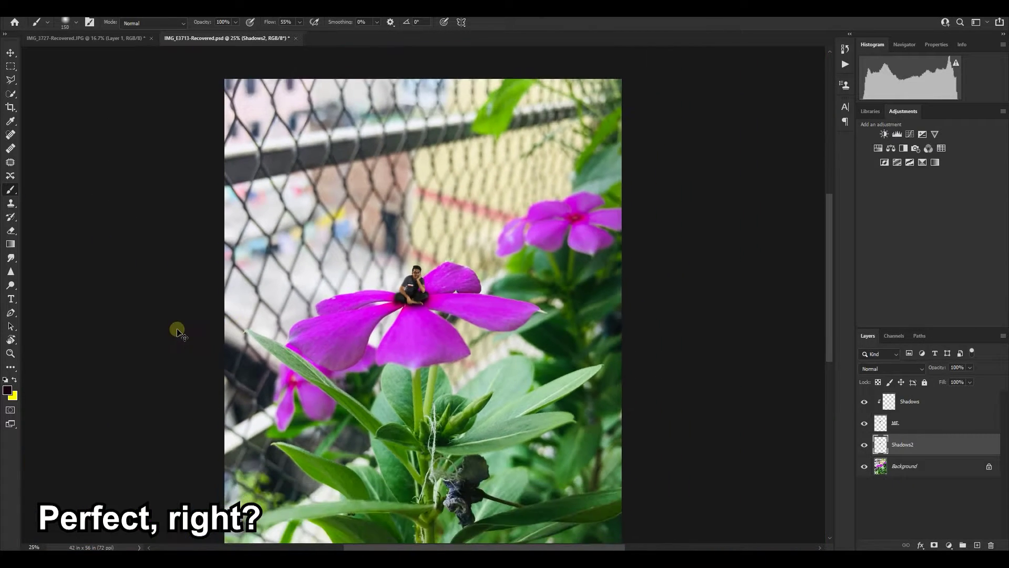
{"action": "key", "text": "ctrl+minus"}
{"action": "key", "text": "ctrl+plus"}
{"action": "key", "text": "ctrl+minus"}
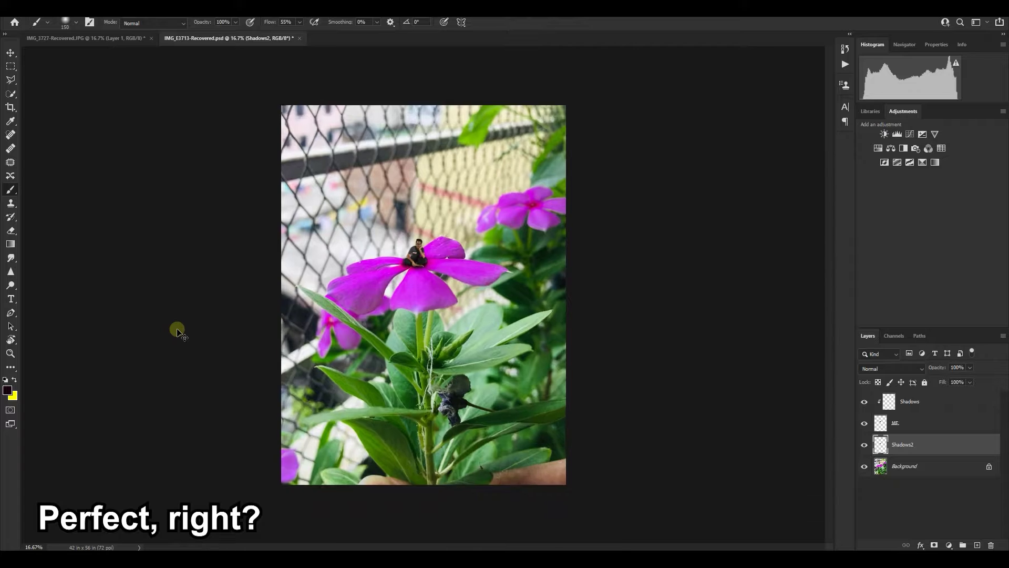
{"action": "key", "text": "ctrl+plus"}
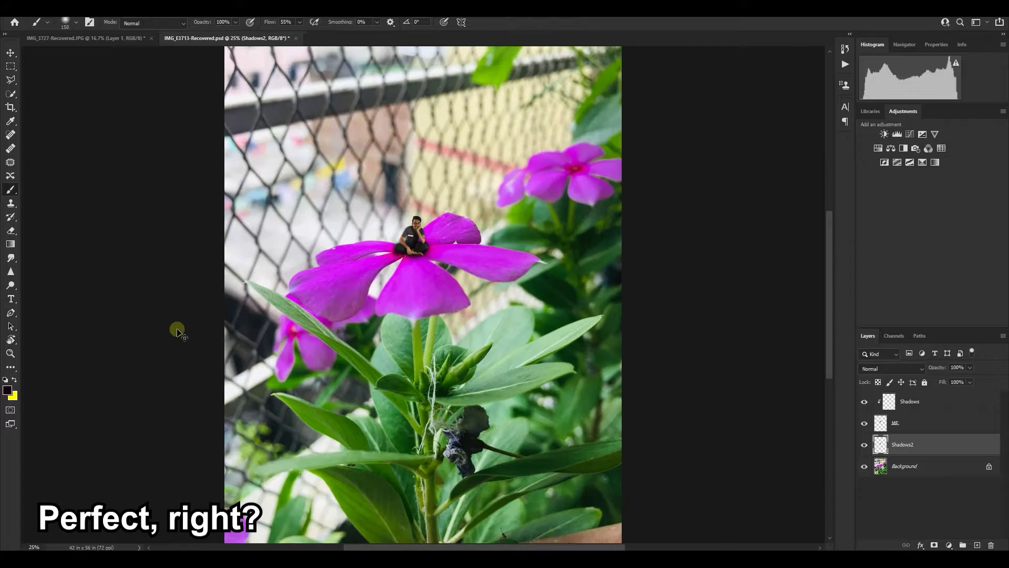
Open the ME layer in the Camera Raw Filter and bring the seated person into the preview
{"action": "left_click", "coordinate": [904, 429]}
{"action": "key", "text": "ctrl+plus"}
{"action": "key", "text": "ctrl+plus"}
{"action": "key", "text": "ctrl+plus"}
{"action": "key", "text": "ctrl+plus"}
{"action": "key", "text": "ctrl+plus"}
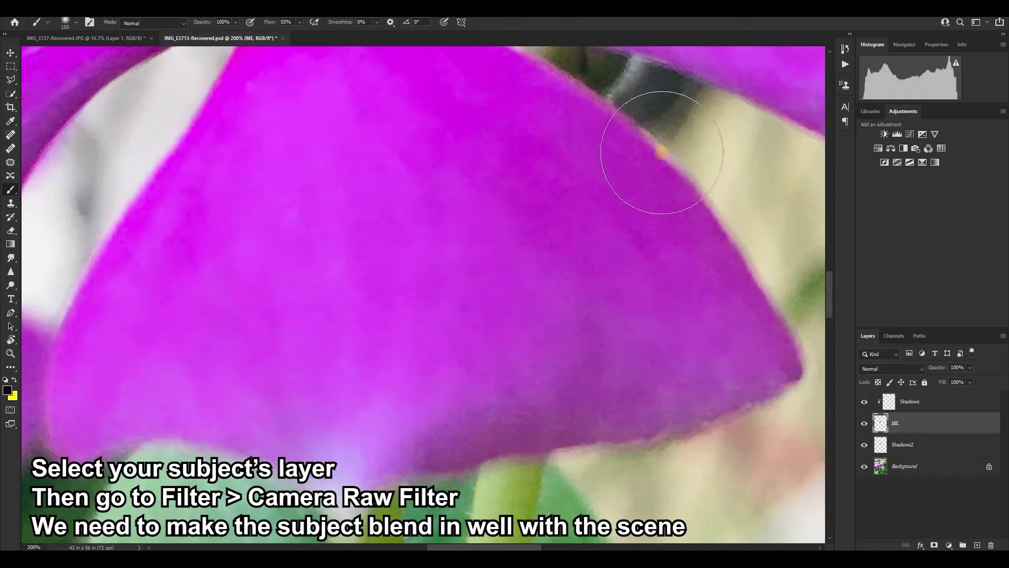
{"action": "left_click_drag", "start_coordinate": [829, 295], "coordinate": [829, 256]}
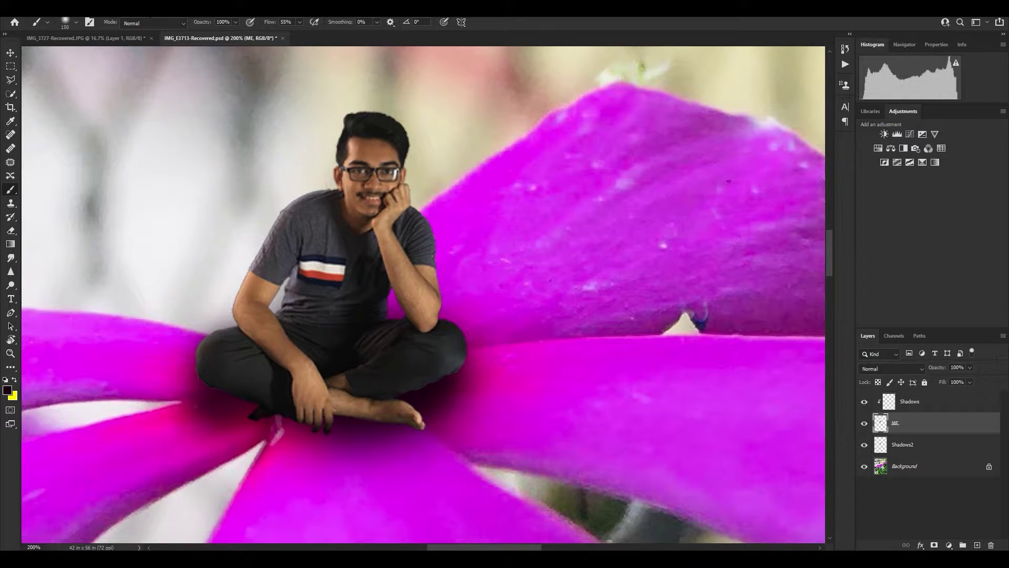
{"action": "left_click", "coordinate": [144, 7]}
{"action": "left_click", "coordinate": [191, 86]}
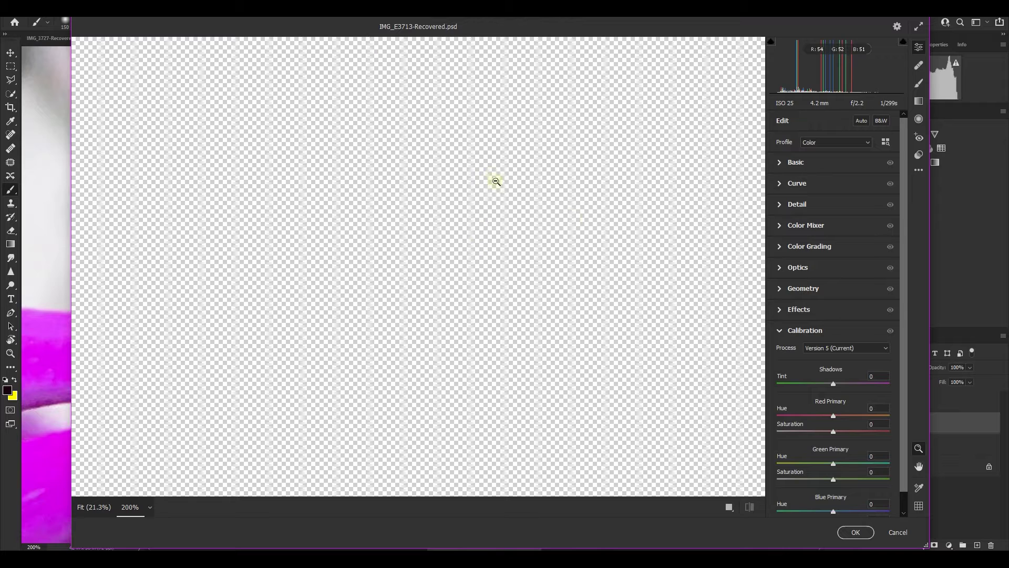
{"action": "right_click", "coordinate": [457, 126]}
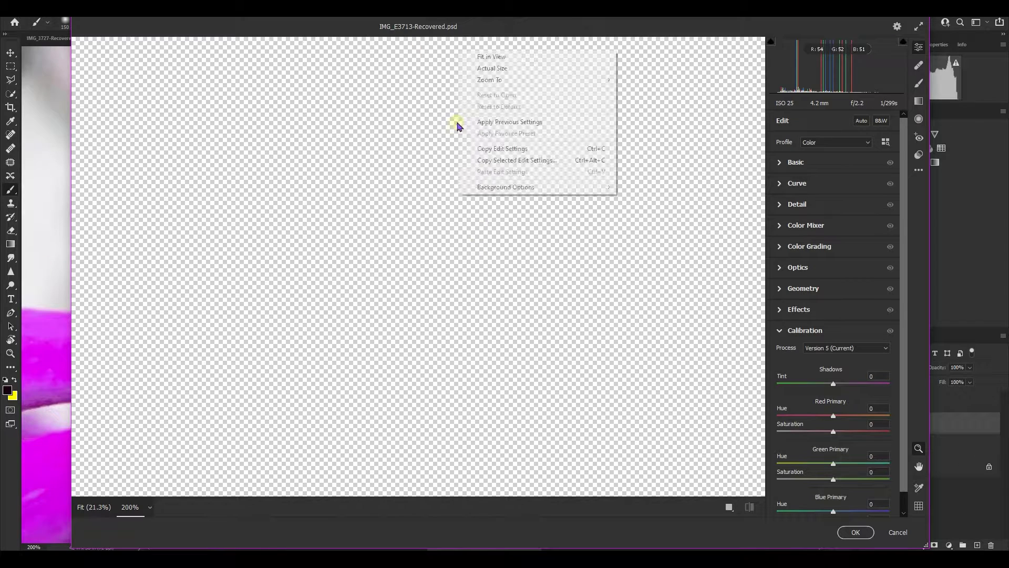
{"action": "left_click_drag", "start_coordinate": [457, 127], "coordinate": [503, 341]}
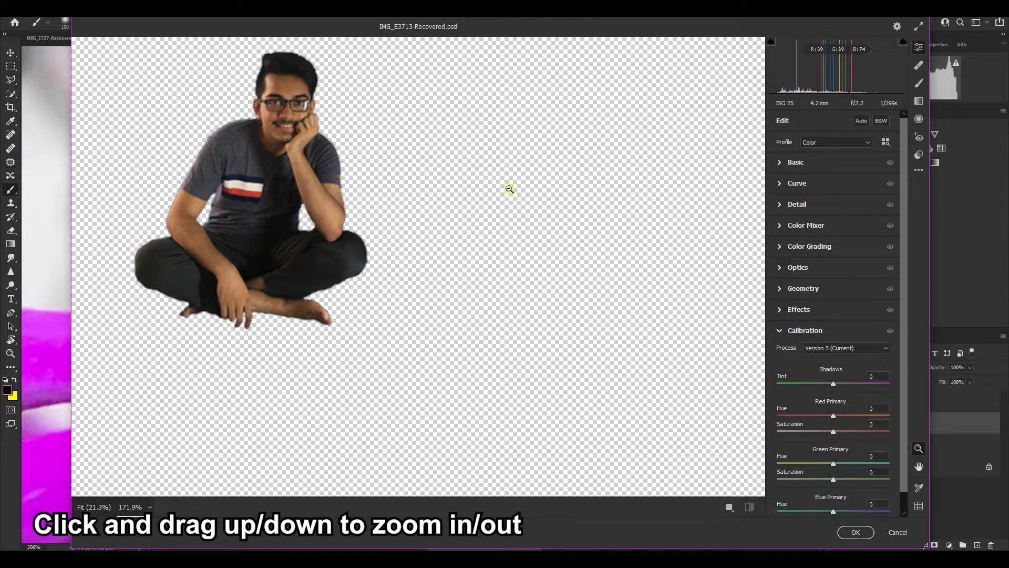
Match the person's lighting to the flower with exposure +1.05, contrast +33, highlights +38, whites +21, blacks -2 and clarity -24
{"action": "left_click", "coordinate": [854, 160]}
{"action": "left_click_drag", "start_coordinate": [833, 245], "coordinate": [906, 351]}
{"action": "double_click", "coordinate": [890, 350]}
{"action": "left_click_drag", "start_coordinate": [833, 365], "coordinate": [817, 372]}
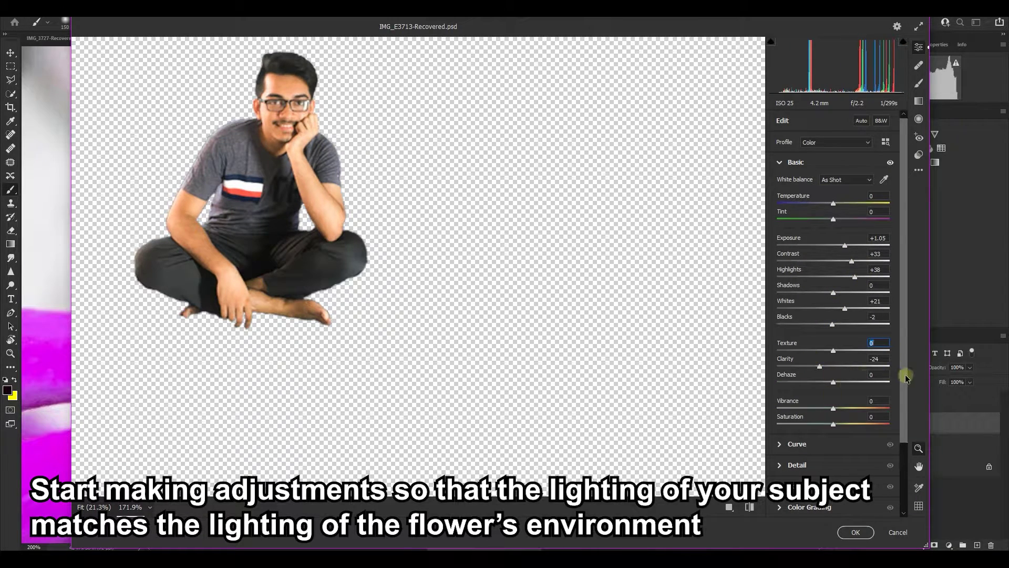
Smooth the person with noise reduction 100 and apply the Camera Raw Filter
{"action": "left_click", "coordinate": [796, 464]}
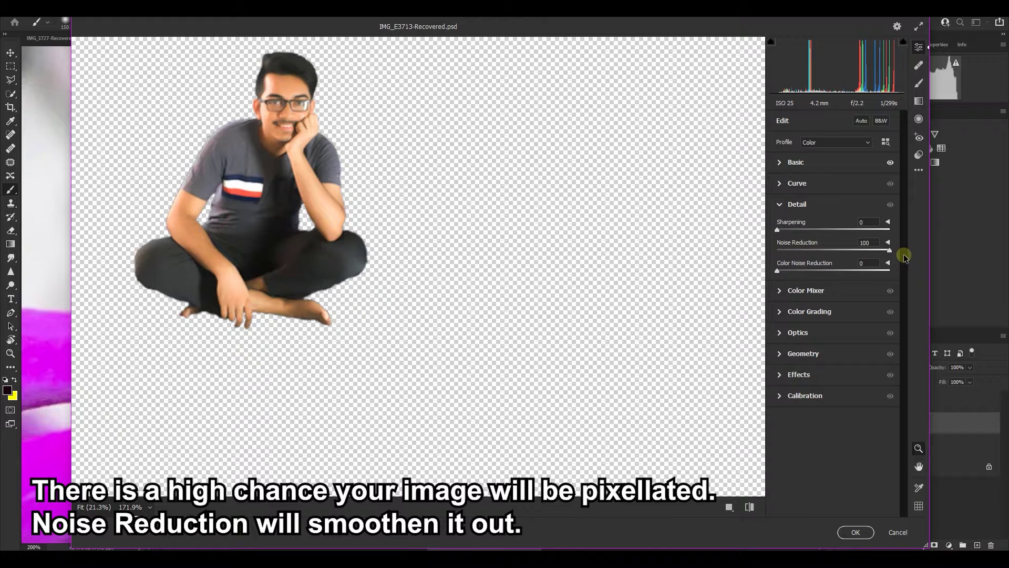
{"action": "left_click_drag", "start_coordinate": [903, 254], "coordinate": [857, 257]}
{"action": "left_click", "coordinate": [856, 532]}
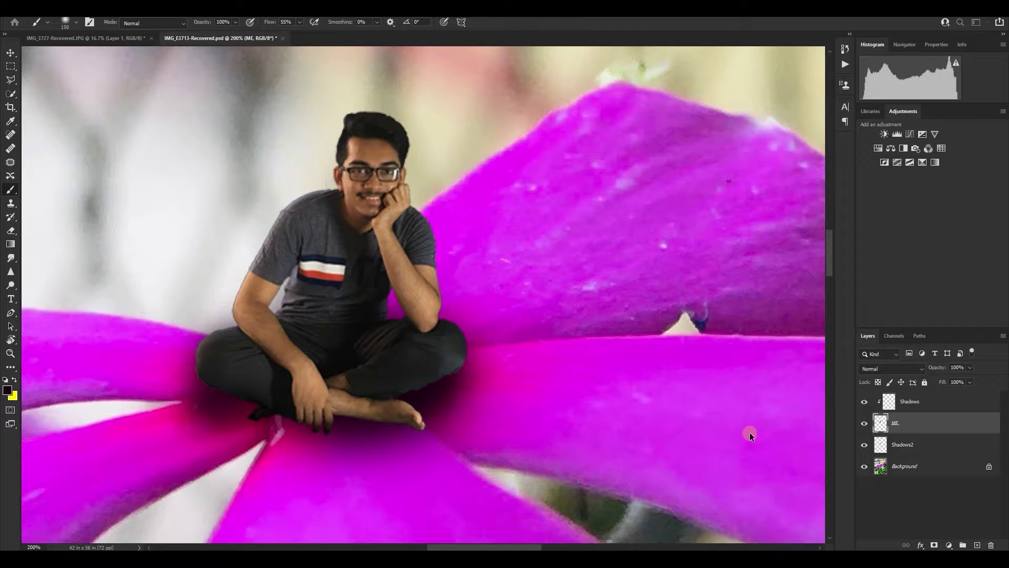
Examine the composite close up and as a whole to judge how the adjusted person blends with the flower
{"action": "key", "text": "ctrl+minus"}
{"action": "key", "text": "ctrl+minus"}
{"action": "key", "text": "ctrl+minus"}
{"action": "key", "text": "ctrl+minus"}
{"action": "key", "text": "ctrl+minus"}
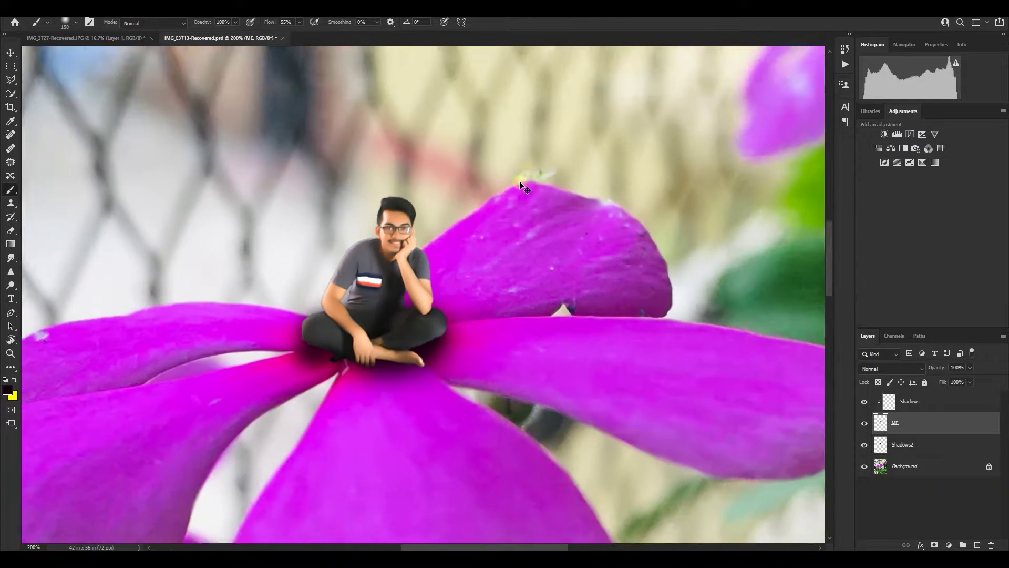
{"action": "scroll", "coordinate": [524, 185], "scroll_direction": "down", "scroll_amount": 2}
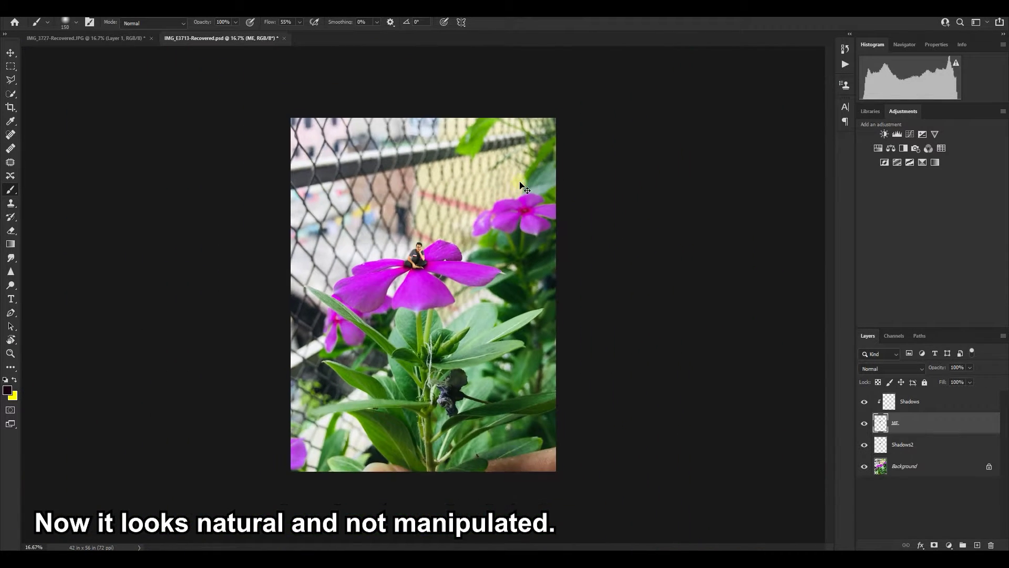
{"action": "key", "text": "ctrl+plus"}
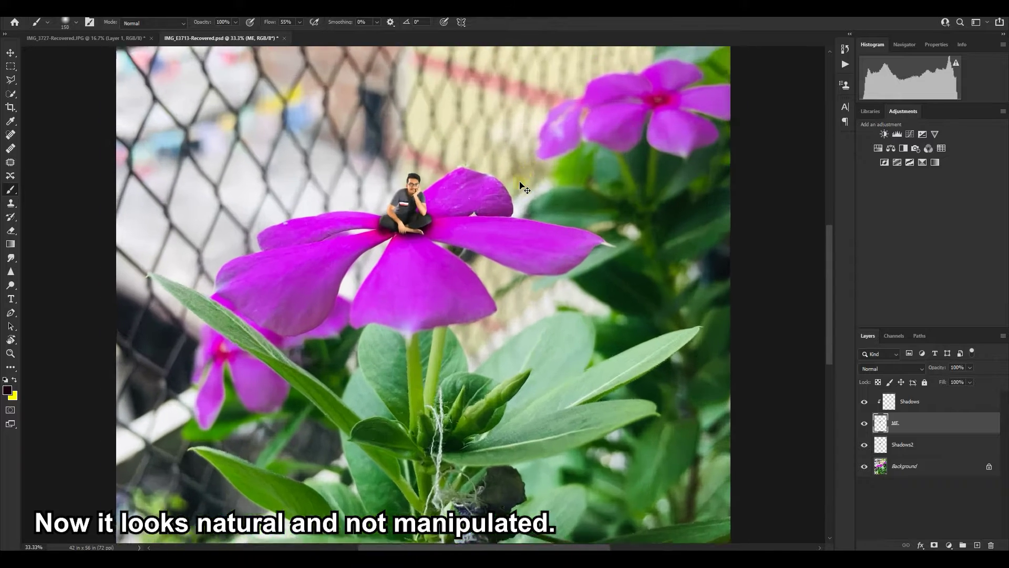
{"action": "key", "text": "ctrl+minus"}
{"action": "key", "text": "ctrl+minus"}
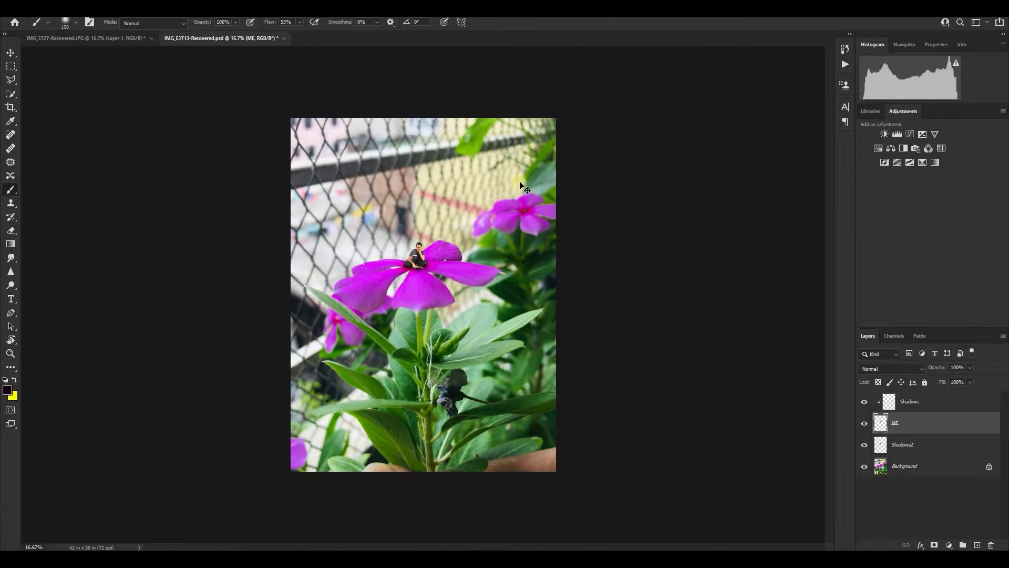
{"action": "key", "text": "ctrl+plus"}
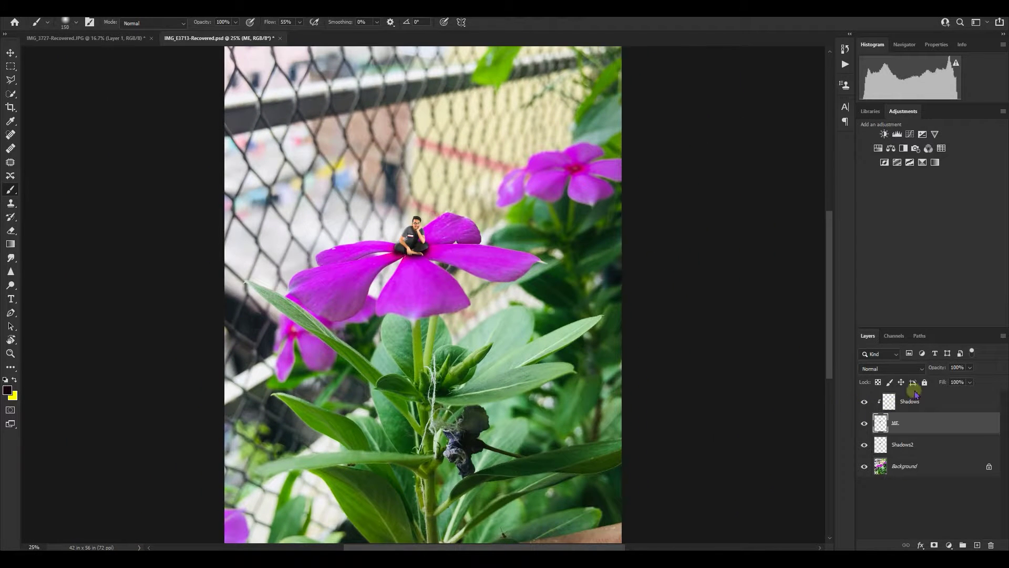
Stamp all visible layers into a new merged layer on top and open it in the Camera Raw Filter
{"action": "left_click", "coordinate": [911, 513]}
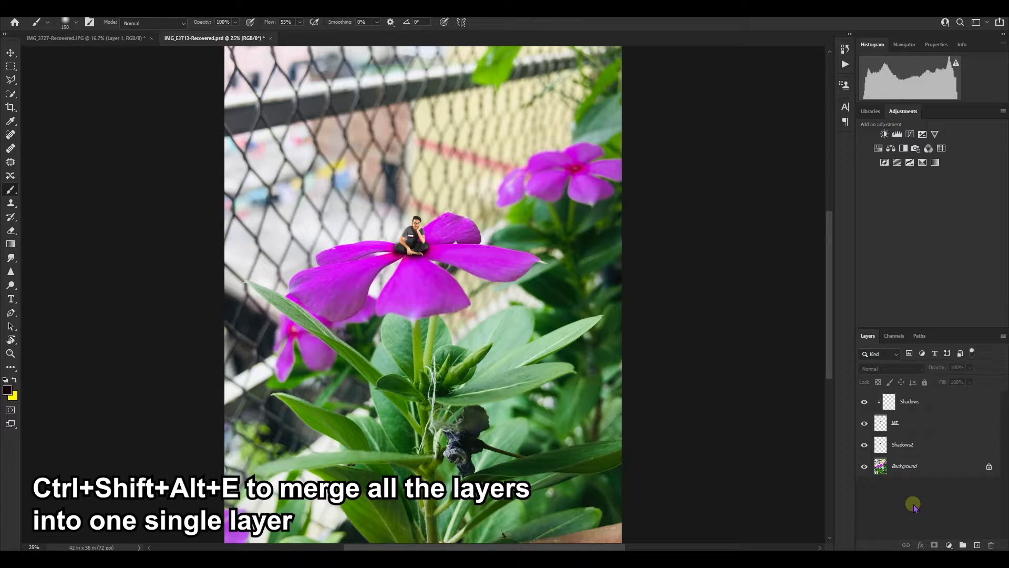
{"action": "key", "text": "ctrl+shift+alt+e"}
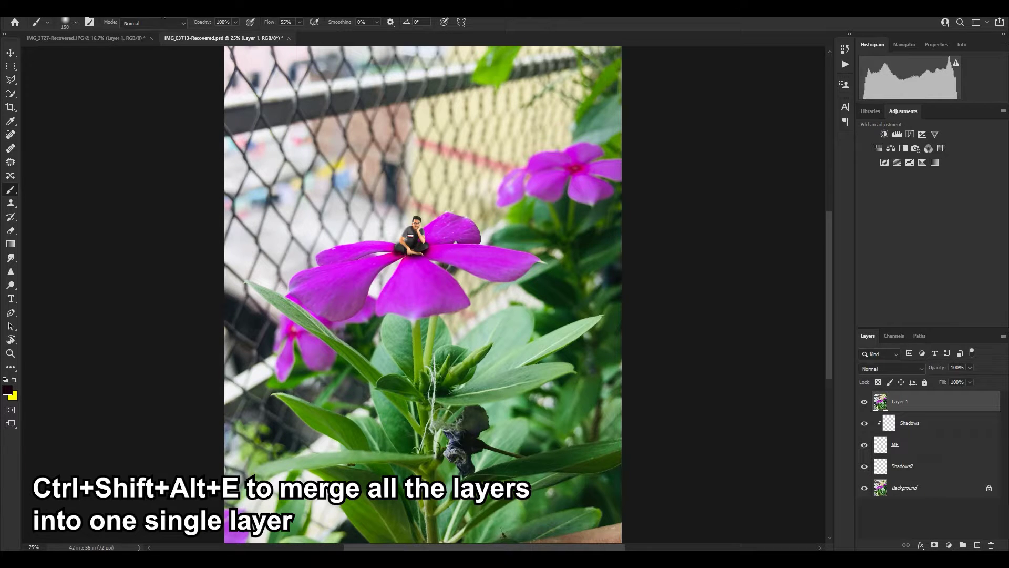
{"action": "left_click", "coordinate": [144, 8]}
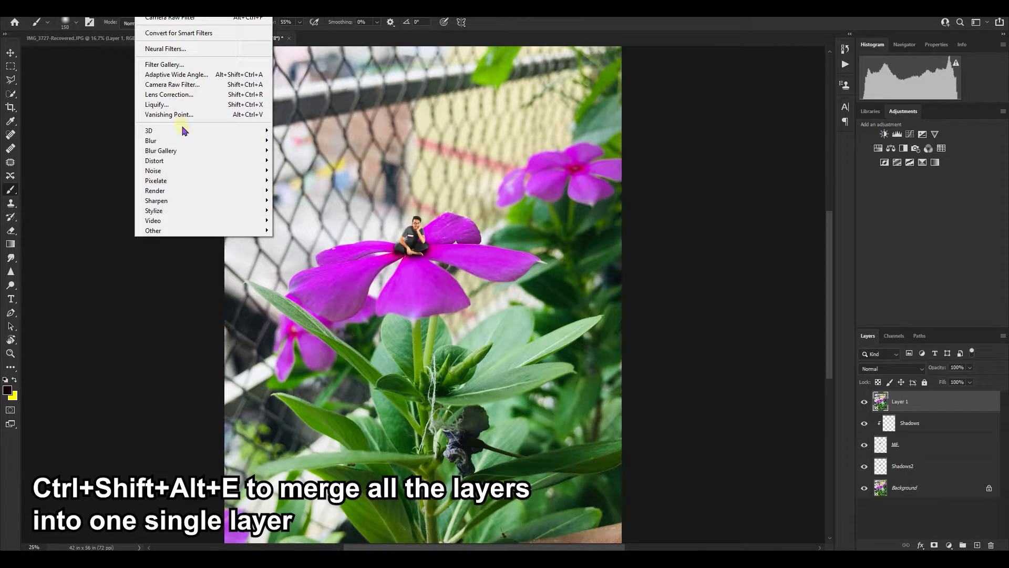
{"action": "left_click", "coordinate": [187, 85]}
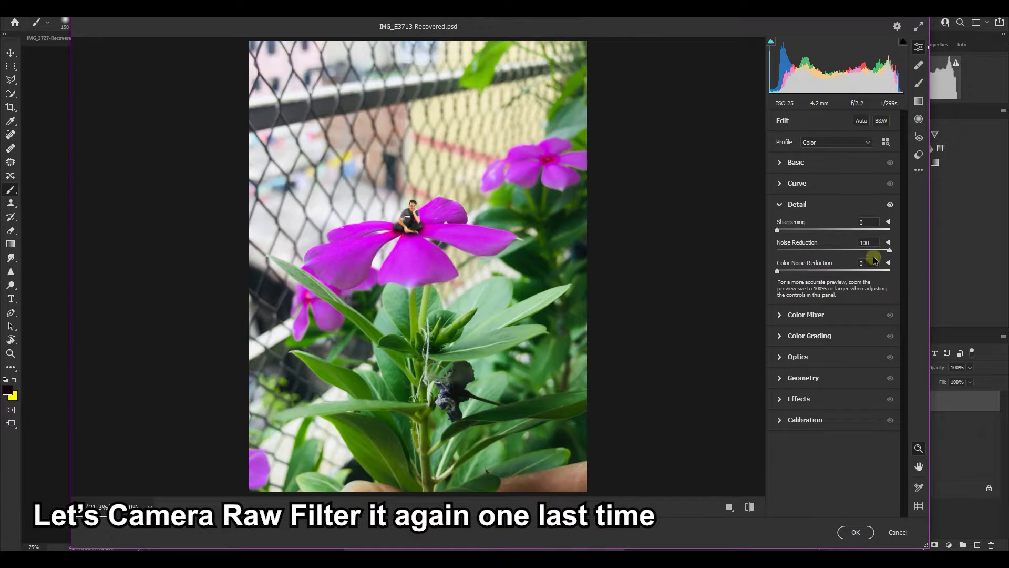
Shift the merged image's white balance temperature toward cooler blue tones
{"action": "left_click", "coordinate": [795, 161]}
{"action": "left_click_drag", "start_coordinate": [834, 205], "coordinate": [818, 210]}
{"action": "left_click", "coordinate": [779, 162]}
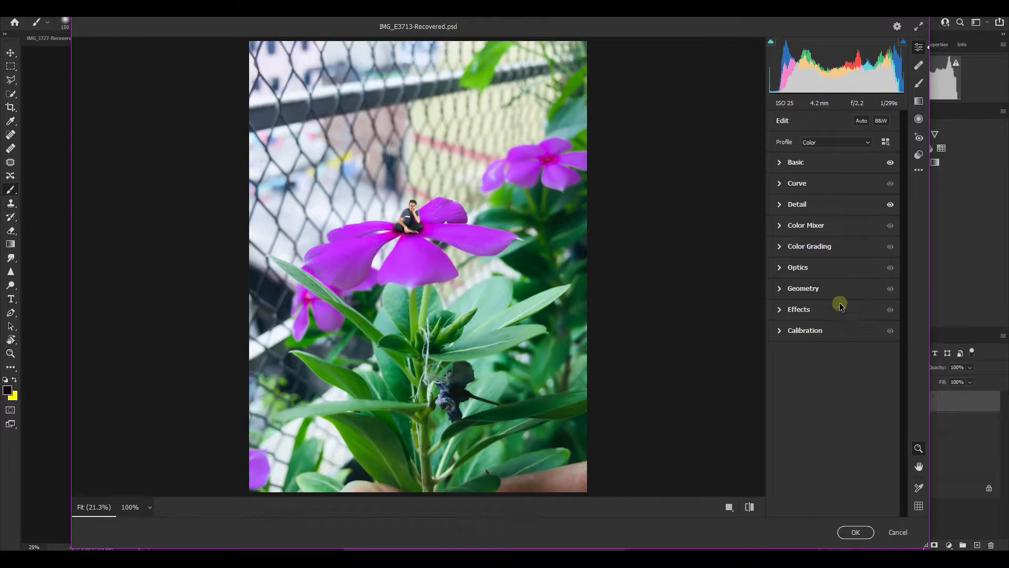
Darken the edges with a strong vignette effect and set the Optics vignette to +100
{"action": "left_click", "coordinate": [838, 304]}
{"action": "left_click_drag", "start_coordinate": [798, 334], "coordinate": [790, 355]}
{"action": "left_click", "coordinate": [798, 267]}
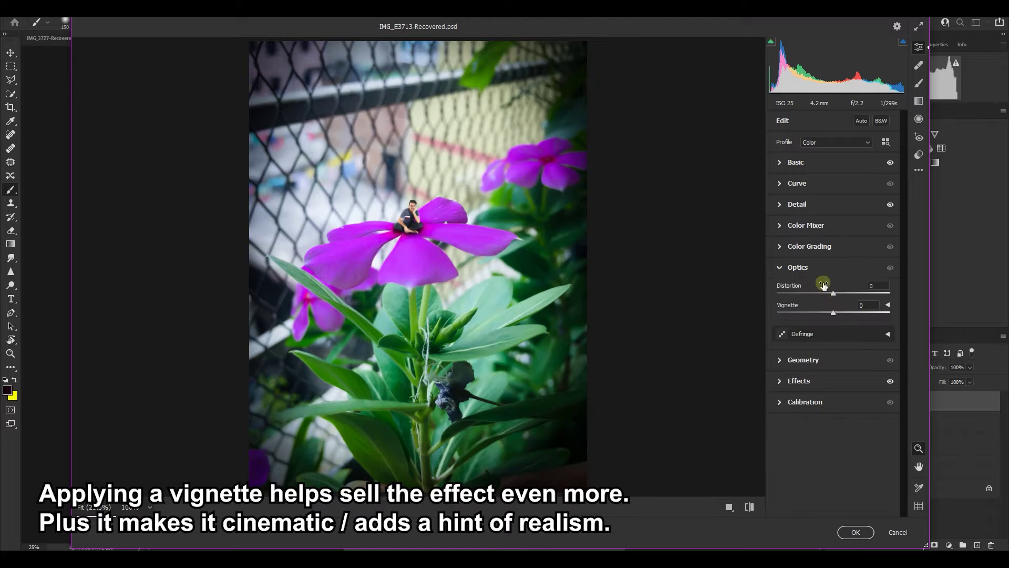
{"action": "left_click_drag", "start_coordinate": [833, 293], "coordinate": [809, 312]}
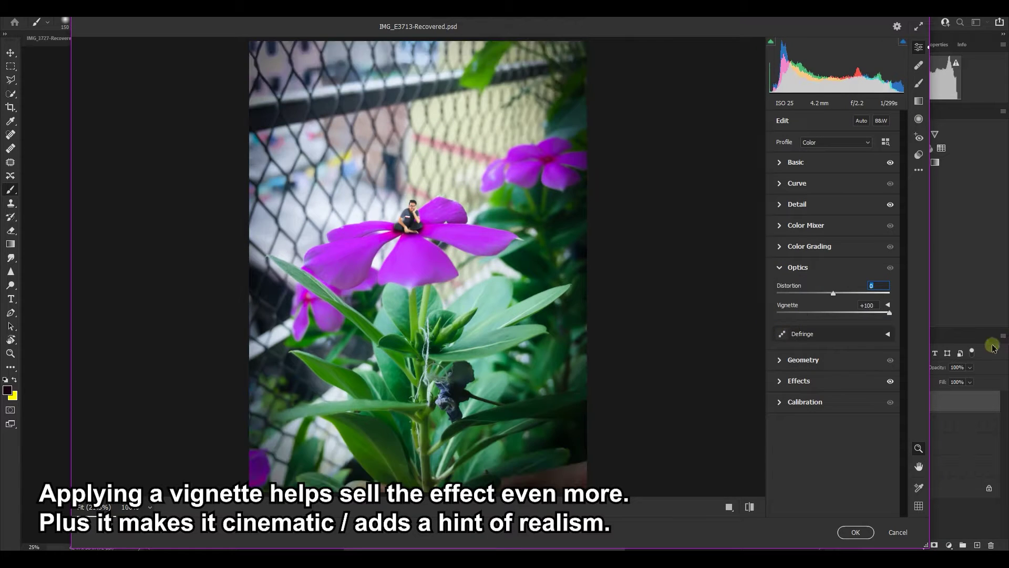
Set the Aquas hue to +100 in the Color Mixer and apply the Camera Raw Filter
{"action": "left_click", "coordinate": [796, 204]}
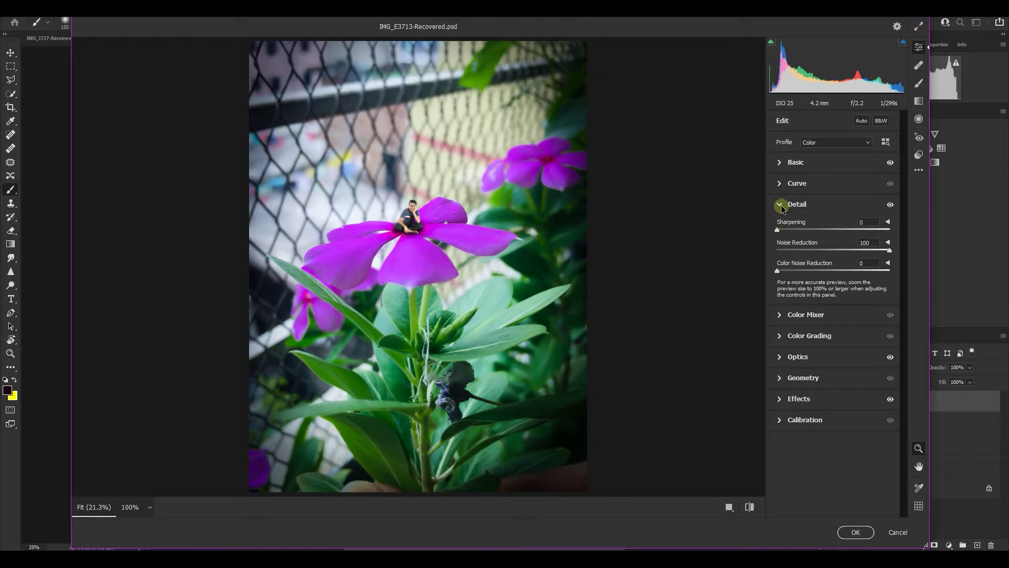
{"action": "left_click", "coordinate": [806, 314]}
{"action": "left_click_drag", "start_coordinate": [832, 284], "coordinate": [787, 284]}
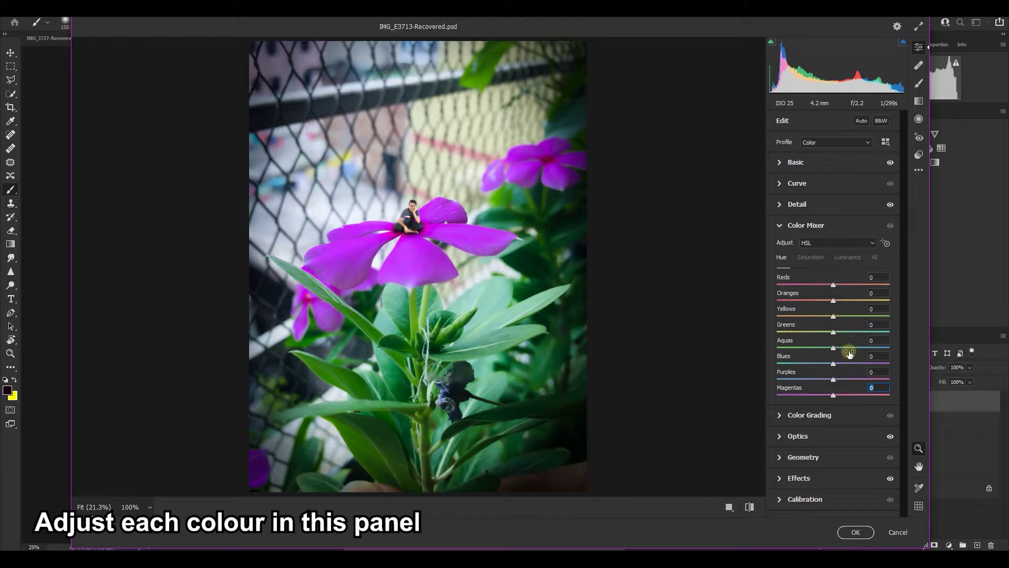
{"action": "left_click_drag", "start_coordinate": [833, 347], "coordinate": [856, 347]}
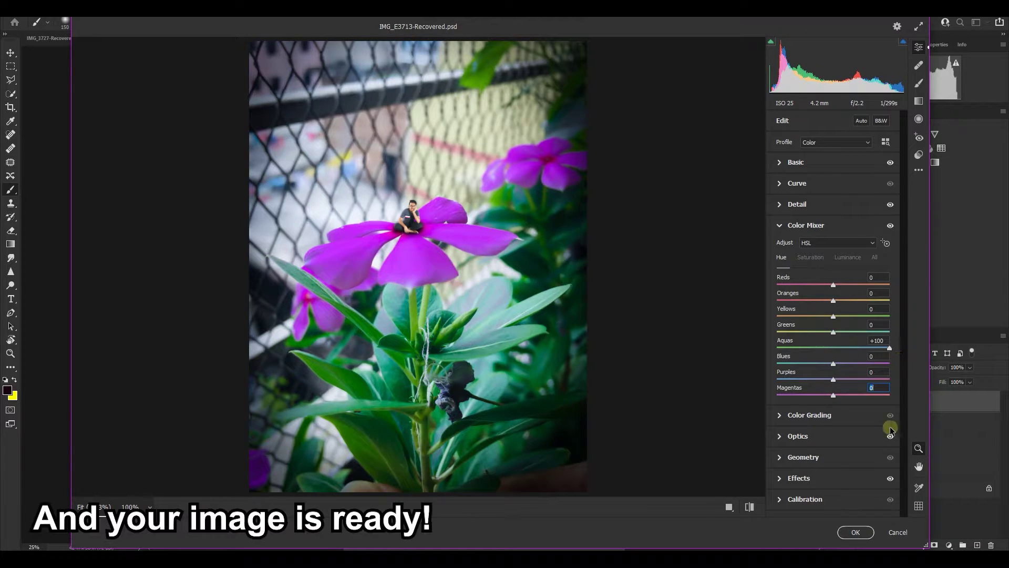
{"action": "left_click", "coordinate": [856, 531]}
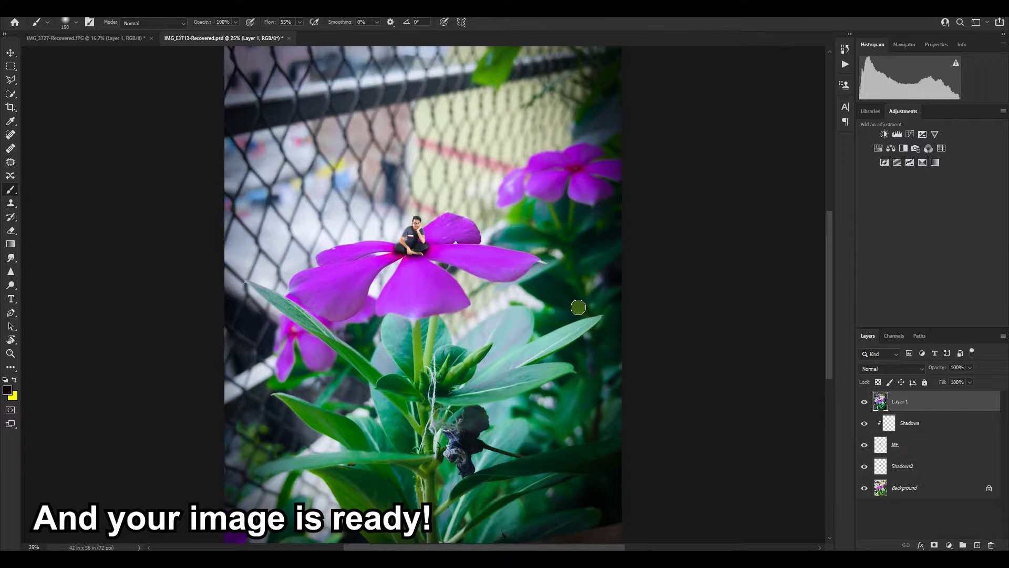
{"action": "key", "text": "ctrl+minus"}
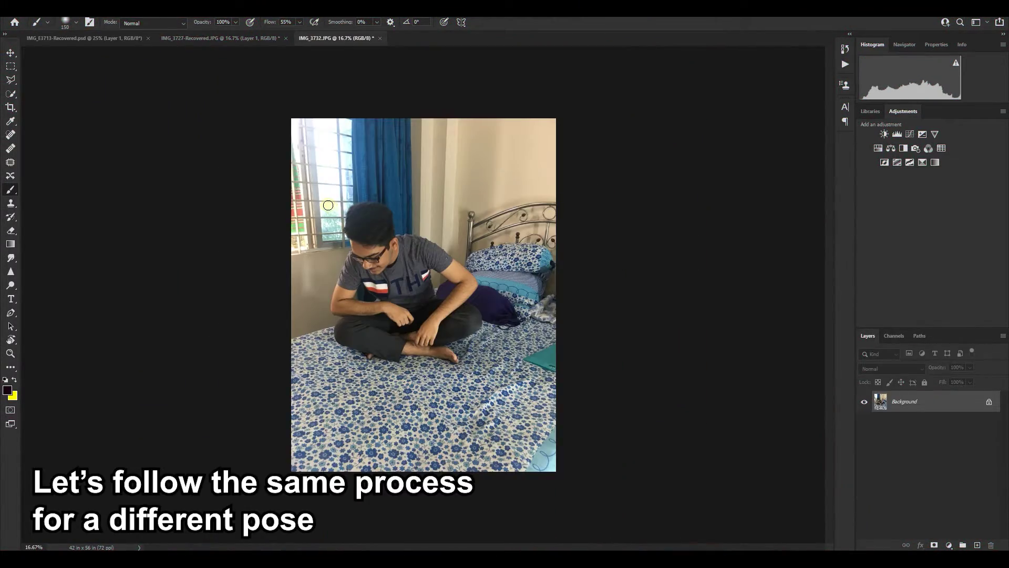
Select the cross-legged person in IMG_3732.JPG with the Quick Selection tool
{"action": "key", "text": "ctrl+plus"}
{"action": "key", "text": "ctrl+plus"}
{"action": "key", "text": "ctrl+plus"}
{"action": "key", "text": "ctrl+plus"}
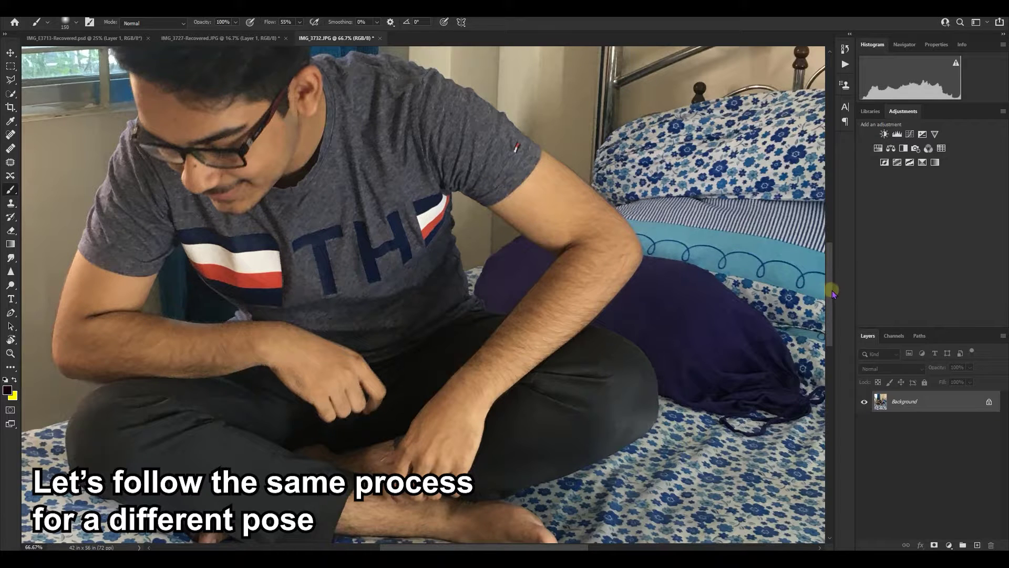
{"action": "left_click_drag", "start_coordinate": [830, 292], "coordinate": [830, 308]}
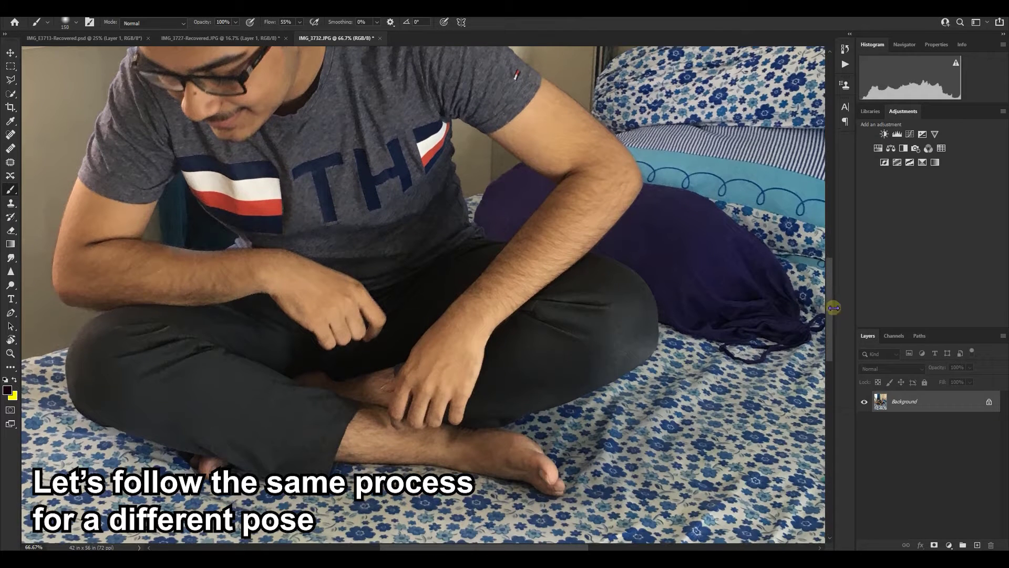
{"action": "left_click", "coordinate": [10, 94]}
{"action": "mouse_move", "coordinate": [176, 356]}
{"action": "left_mouse_down"}
{"action": "mouse_move", "coordinate": [148, 333]}
{"action": "mouse_move", "coordinate": [195, 224]}
{"action": "mouse_move", "coordinate": [280, 150]}
{"action": "mouse_move", "coordinate": [398, 296]}
{"action": "mouse_move", "coordinate": [437, 433]}
{"action": "mouse_move", "coordinate": [503, 370]}
{"action": "mouse_move", "coordinate": [583, 336]}
{"action": "mouse_move", "coordinate": [589, 314]}
{"action": "mouse_move", "coordinate": [669, 324]}
{"action": "mouse_move", "coordinate": [669, 335]}
{"action": "mouse_move", "coordinate": [702, 338]}
{"action": "mouse_move", "coordinate": [751, 368]}
{"action": "mouse_move", "coordinate": [736, 262]}
{"action": "mouse_move", "coordinate": [720, 225]}
{"action": "mouse_move", "coordinate": [749, 252]}
{"action": "mouse_move", "coordinate": [704, 257]}
{"action": "left_mouse_up"}
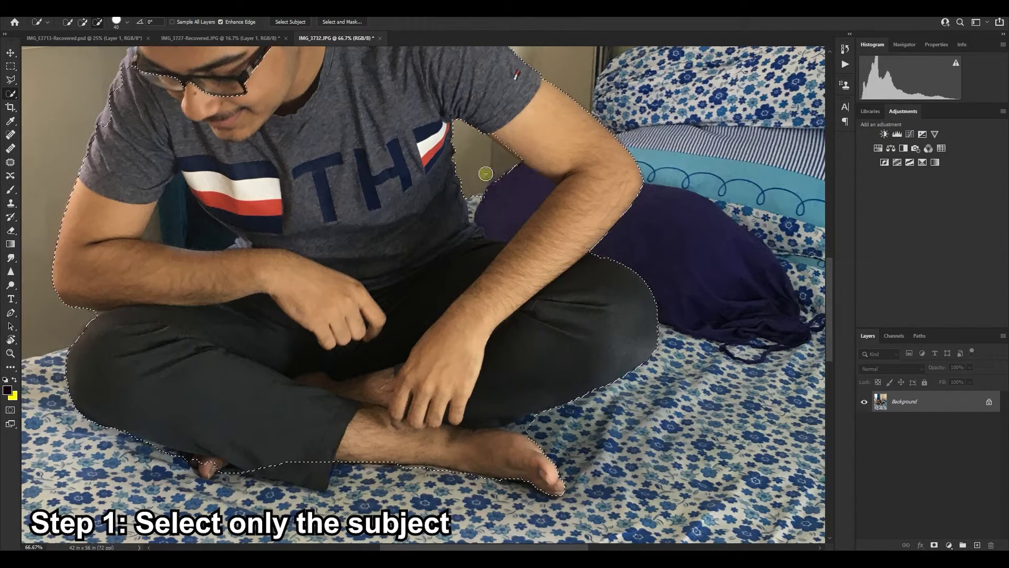
Refine the selection by excluding the background gaps beside both arms, adding the missing trouser hem and tidying the rear foot's edge
{"action": "mouse_move", "coordinate": [475, 215]}
{"action": "left_mouse_down"}
{"action": "mouse_move", "coordinate": [551, 172]}
{"action": "mouse_move", "coordinate": [461, 157]}
{"action": "left_mouse_up"}
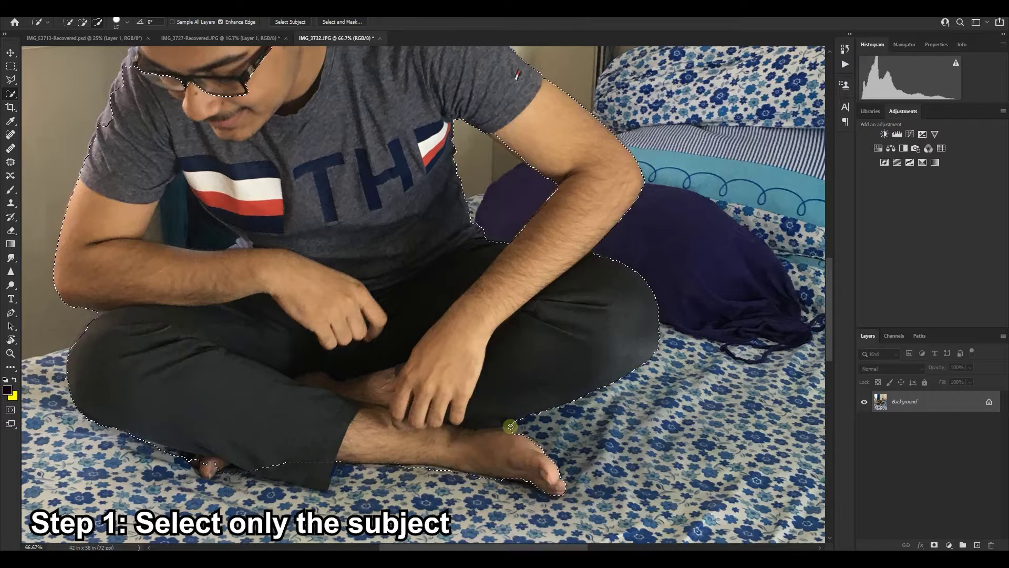
{"action": "key", "text": "]"}
{"action": "left_click_drag", "start_coordinate": [293, 477], "coordinate": [325, 478]}
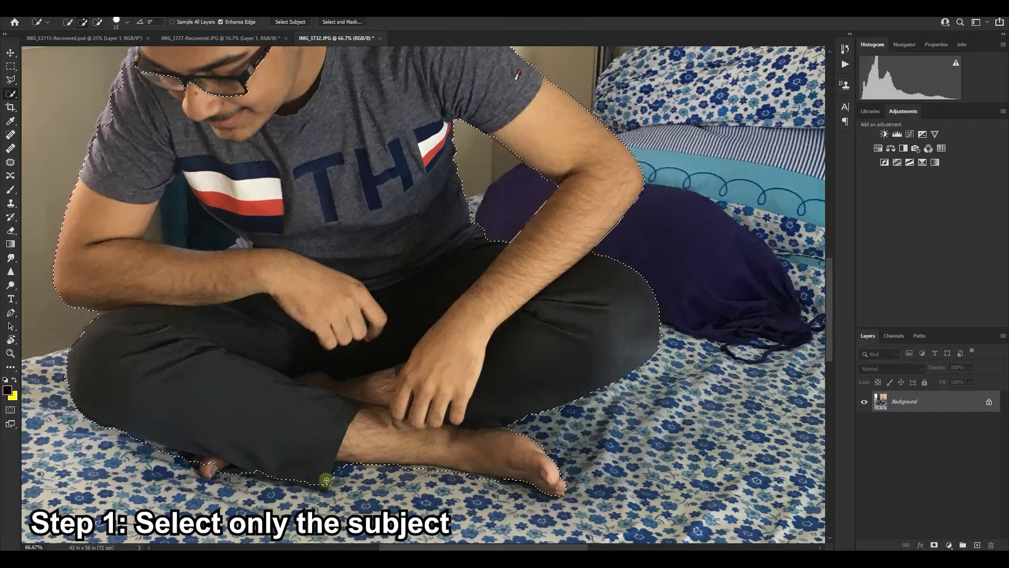
{"action": "mouse_move", "coordinate": [215, 465]}
{"action": "left_mouse_down"}
{"action": "mouse_move", "coordinate": [182, 456]}
{"action": "mouse_move", "coordinate": [148, 446]}
{"action": "left_mouse_up"}
{"action": "key", "text": "]"}
{"action": "mouse_move", "coordinate": [168, 222]}
{"action": "left_mouse_down"}
{"action": "mouse_move", "coordinate": [211, 219]}
{"action": "mouse_move", "coordinate": [148, 236]}
{"action": "mouse_move", "coordinate": [167, 199]}
{"action": "left_mouse_up"}
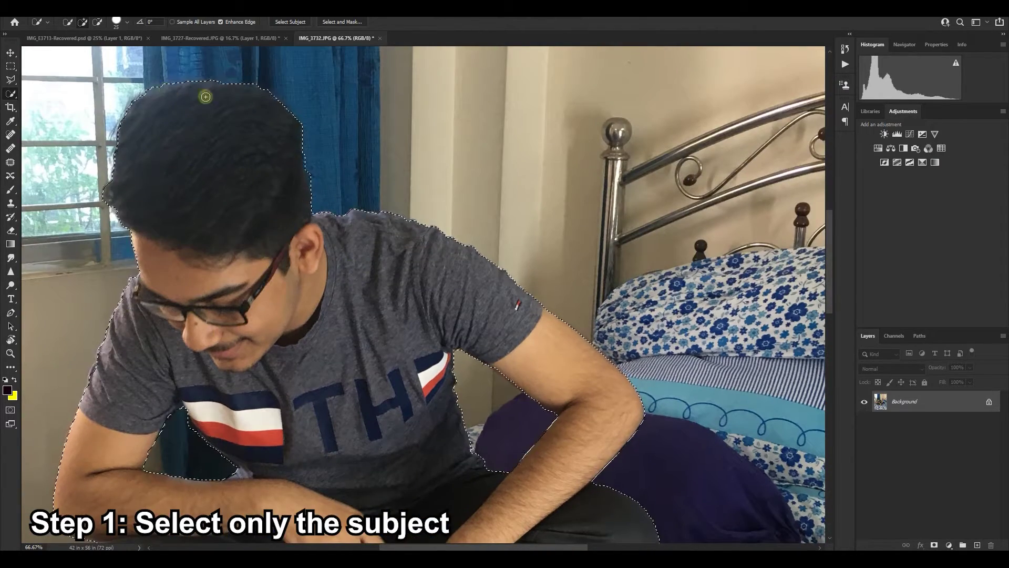
Copy the selected person to a new layer in IMG_3732.JPG
{"action": "key", "text": "ctrl+minus"}
{"action": "key", "text": "ctrl+minus"}
{"action": "key", "text": "ctrl+minus"}
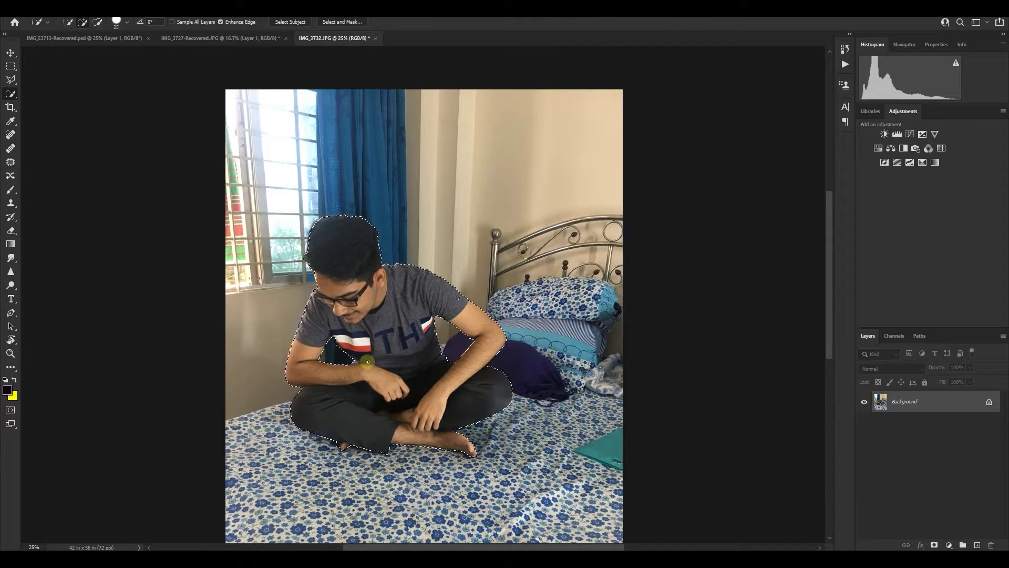
{"action": "right_click", "coordinate": [400, 321]}
{"action": "left_click", "coordinate": [431, 403]}
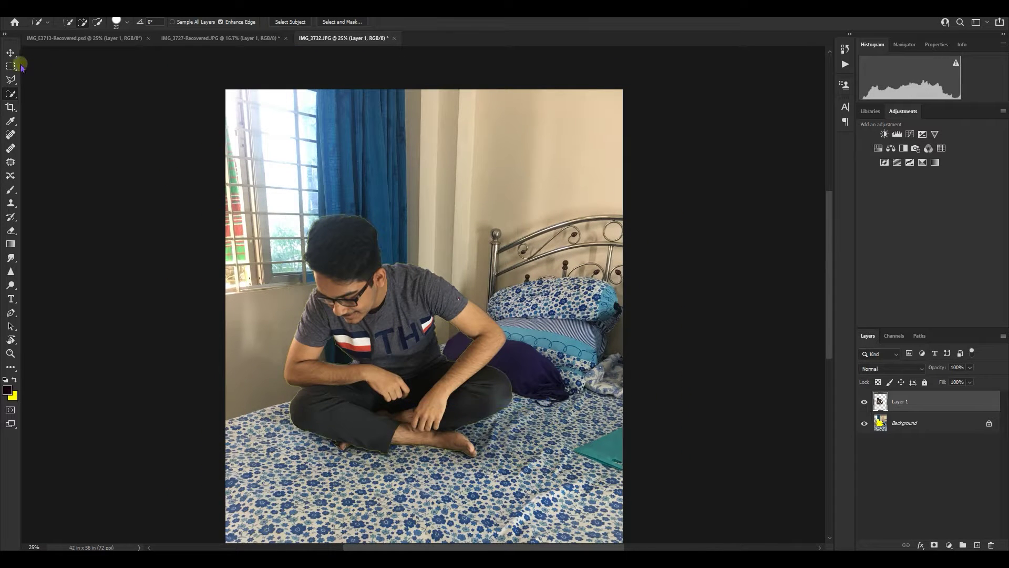
Move the person cutout into the IMG_E3713-Recovered.psd flower composite and accept the color profile conversion
{"action": "left_click_drag", "start_coordinate": [333, 304], "coordinate": [169, 108]}
{"action": "left_click_drag", "start_coordinate": [434, 265], "coordinate": [442, 265]}
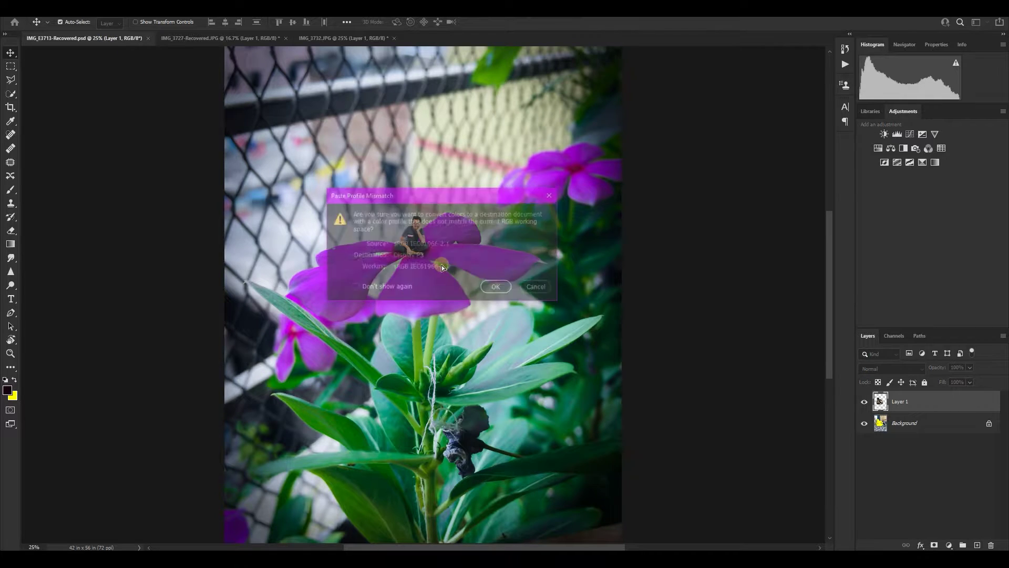
{"action": "left_click", "coordinate": [498, 286]}
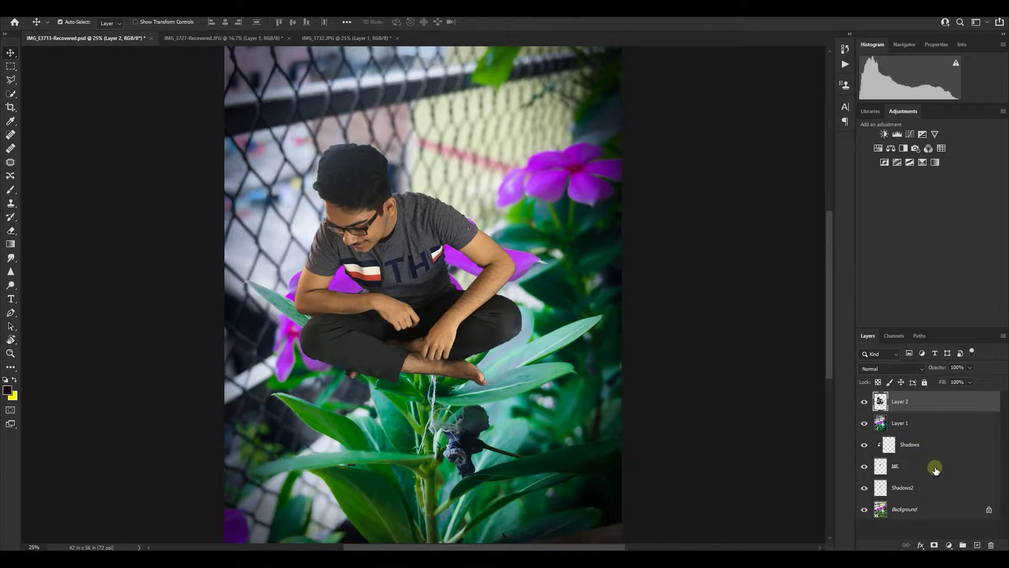
Hide Layer 1 and scale the cross-legged person cutout down to miniature size, seated on the centre of the purple flower
{"action": "left_click", "coordinate": [865, 425]}
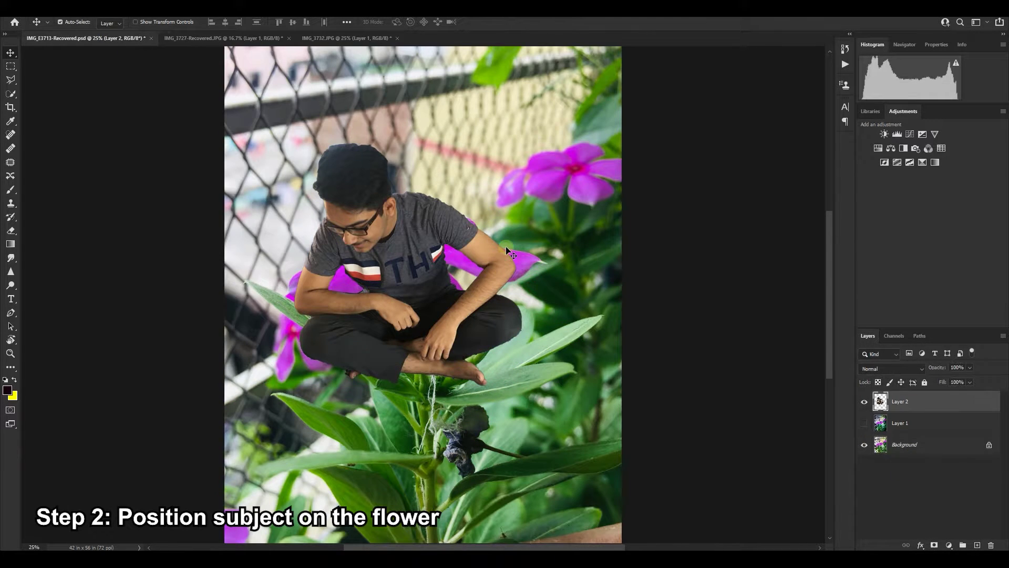
{"action": "key", "text": "ctrl+t"}
{"action": "left_click_drag", "start_coordinate": [588, 141], "coordinate": [394, 302]}
{"action": "key", "text": "ctrl+plus"}
{"action": "key", "text": "ctrl+plus"}
{"action": "key", "text": "ctrl+plus"}
{"action": "key", "text": "ctrl+plus"}
{"action": "left_click_drag", "start_coordinate": [261, 346], "coordinate": [567, 53]}
{"action": "scroll", "coordinate": [420, 294], "scroll_direction": "up", "scroll_amount": 5}
{"action": "left_click_drag", "start_coordinate": [400, 420], "coordinate": [420, 268]}
{"action": "left_click_drag", "start_coordinate": [635, 131], "coordinate": [473, 266]}
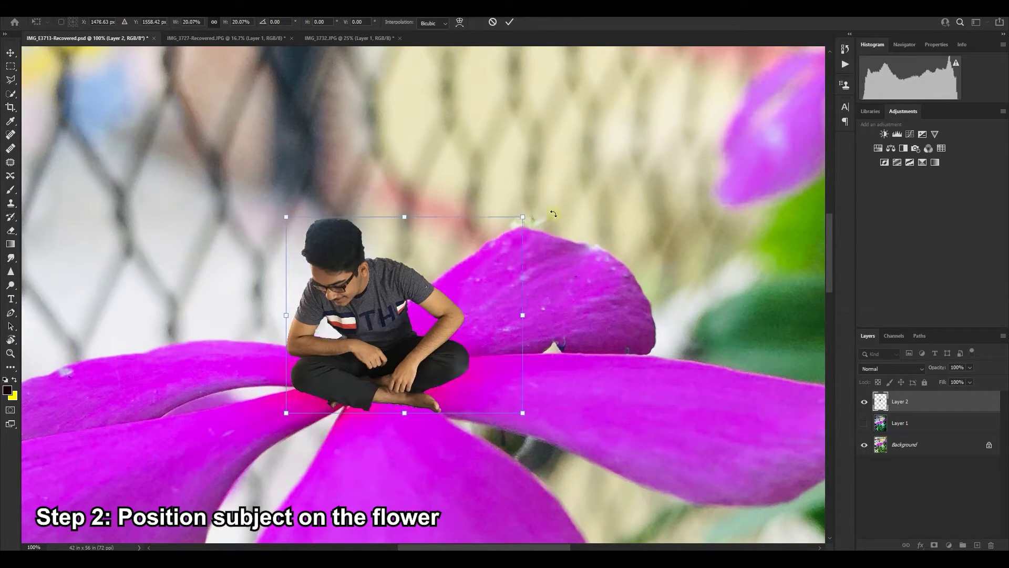
{"action": "left_click_drag", "start_coordinate": [522, 216], "coordinate": [473, 266]}
{"action": "key", "text": "Return"}
Name the cutout layer ME and paint soft black shadows on the clipped Shadows layer and on Shadows_2 beneath the person
{"action": "key", "text": "ctrl+plus"}
{"action": "scroll", "coordinate": [416, 331], "scroll_direction": "down", "scroll_amount": 3}
{"action": "double_click", "coordinate": [899, 401]}
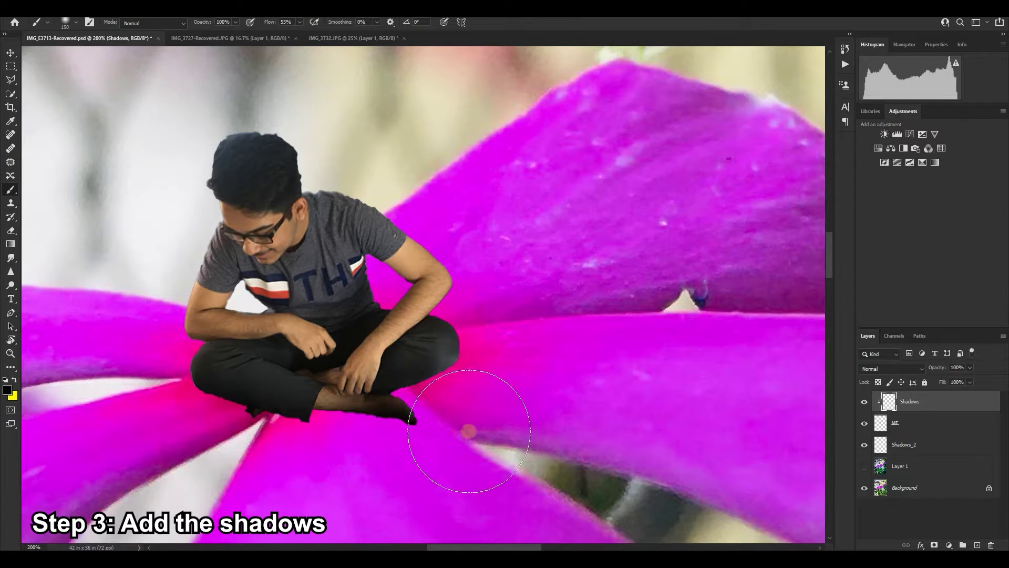
{"action": "key", "text": "bracketright"}
{"action": "left_click_drag", "start_coordinate": [403, 379], "coordinate": [372, 370]}
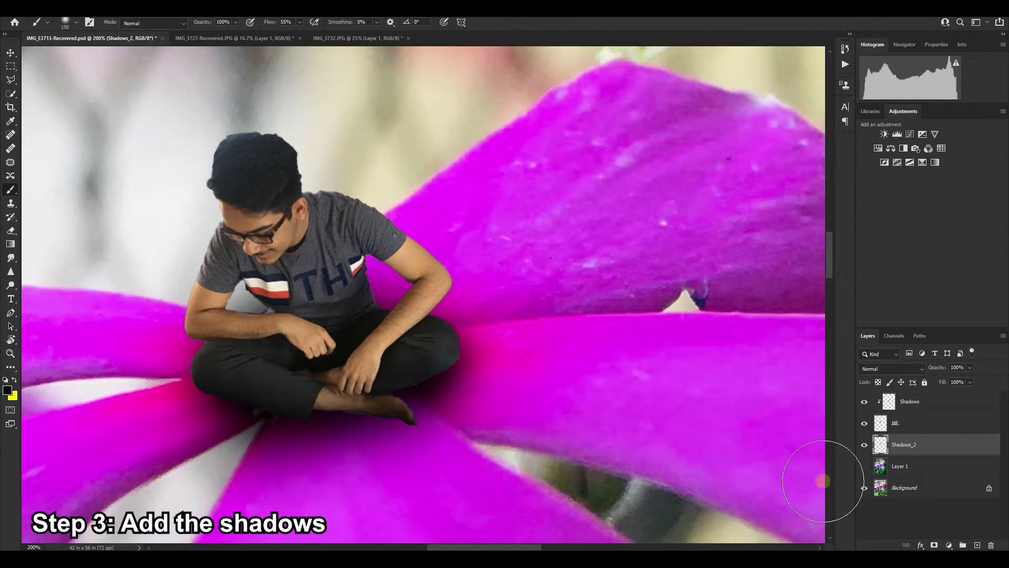
Apply the Camera Raw Filter to the ME layer, adjusting the exposure and basic tones and setting Noise Reduction to 100
{"action": "left_click", "coordinate": [904, 423]}
{"action": "left_click", "coordinate": [182, 84]}
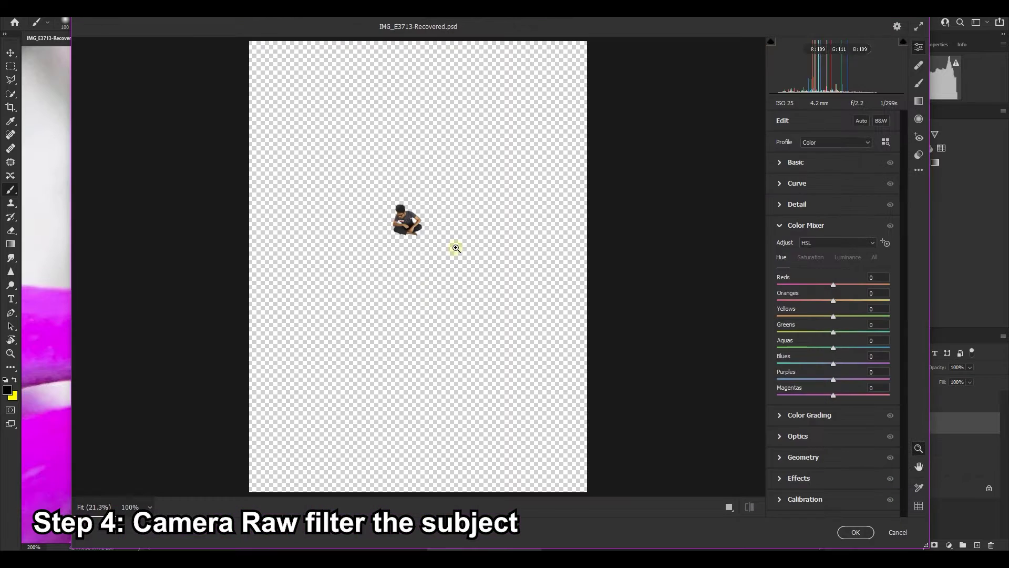
{"action": "left_click_drag", "start_coordinate": [456, 248], "coordinate": [303, 344]}
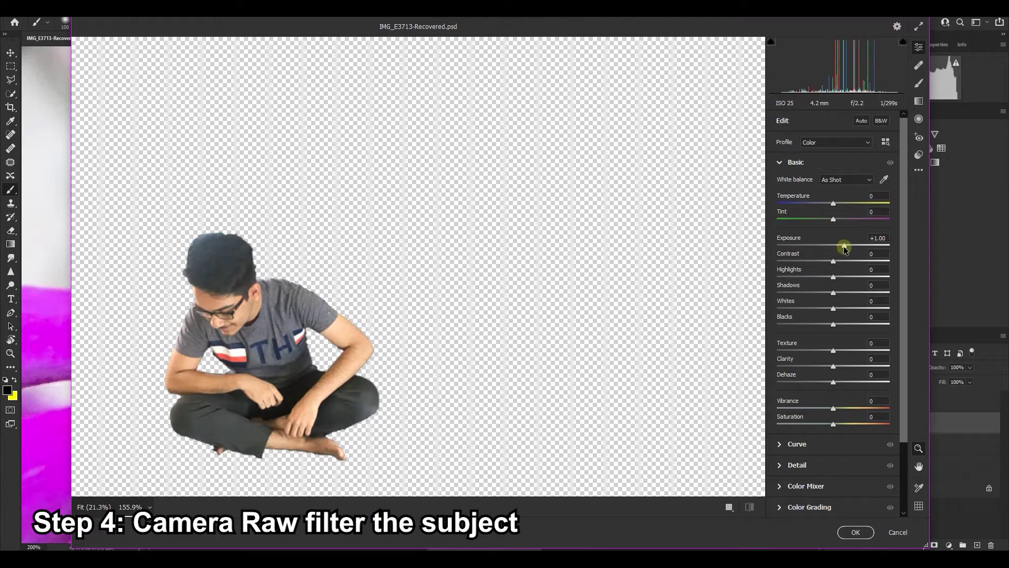
{"action": "left_click_drag", "start_coordinate": [842, 248], "coordinate": [827, 309]}
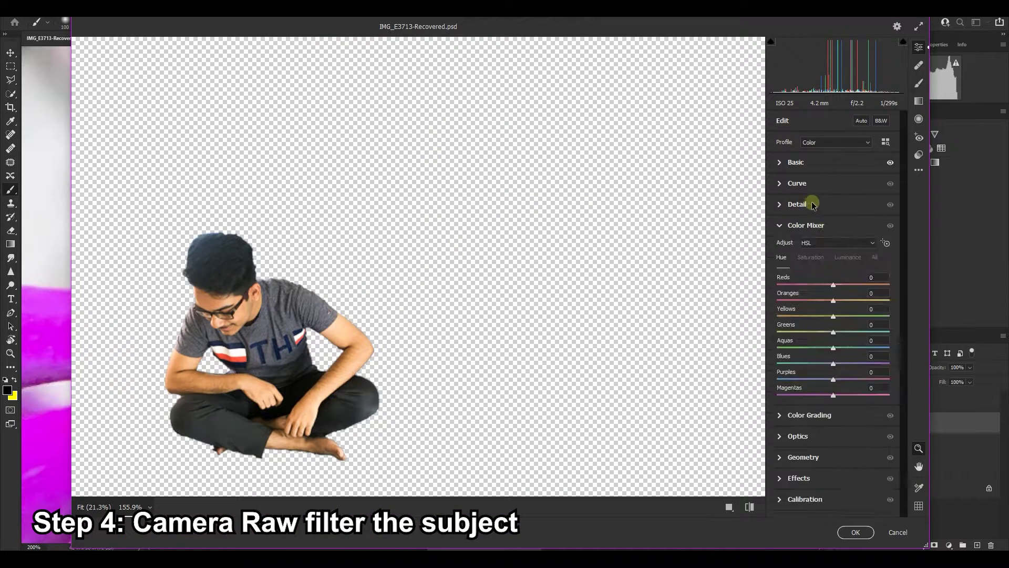
{"action": "left_click_drag", "start_coordinate": [777, 250], "coordinate": [889, 251]}
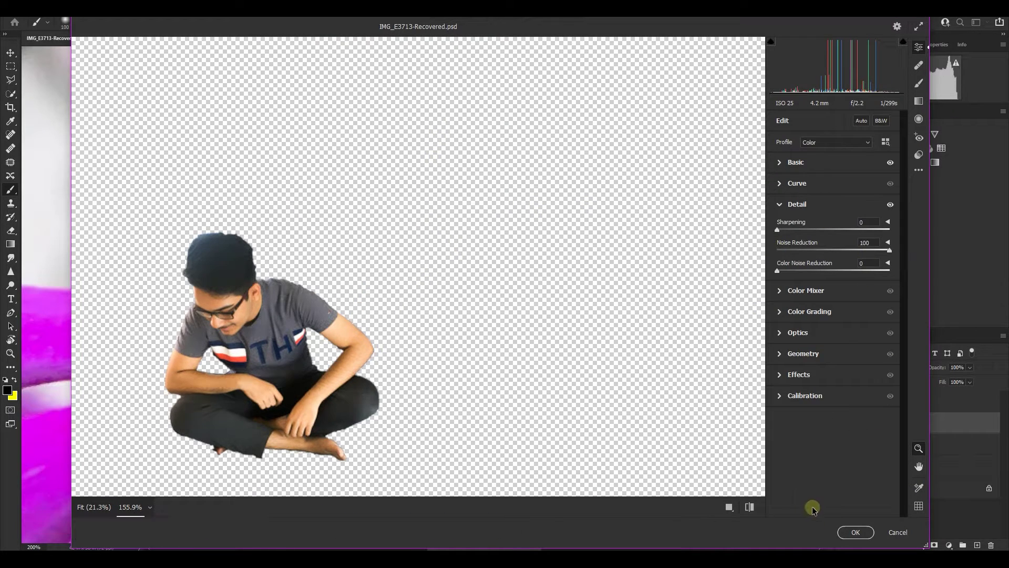
{"action": "left_click", "coordinate": [856, 533]}
Stamp all visible layers of the composite into a new merged layer
{"action": "key", "text": "ctrl+minus"}
{"action": "key", "text": "ctrl+minus"}
{"action": "key", "text": "ctrl+minus"}
{"action": "key", "text": "ctrl+minus"}
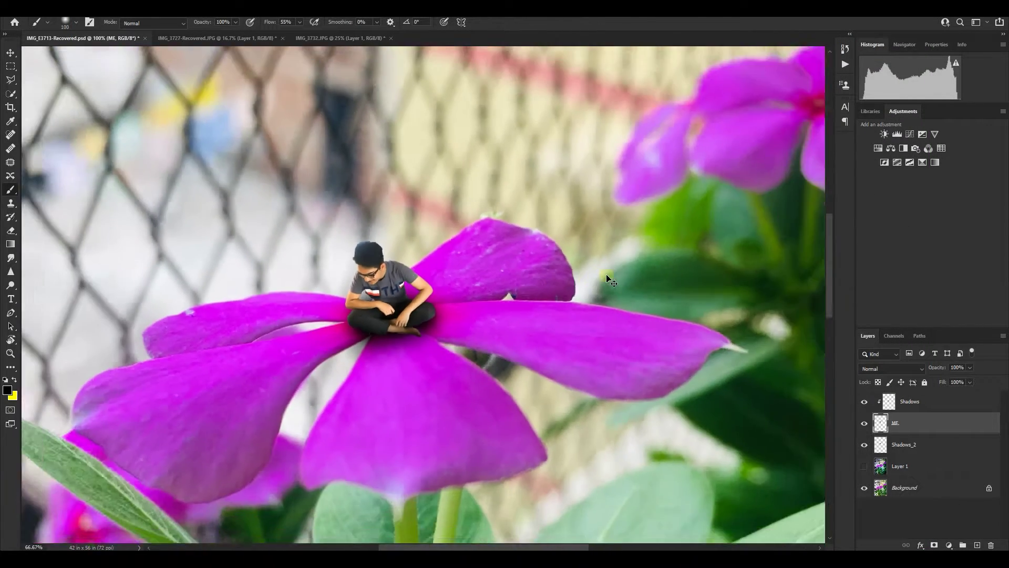
{"action": "key", "text": "ctrl+alt+shift+e"}
Grade the merged layer with the Camera Raw Filter, setting Tint to +63, Exposure to -0.30 and raising the Contrast
{"action": "key", "text": "ctrl+shift+a"}
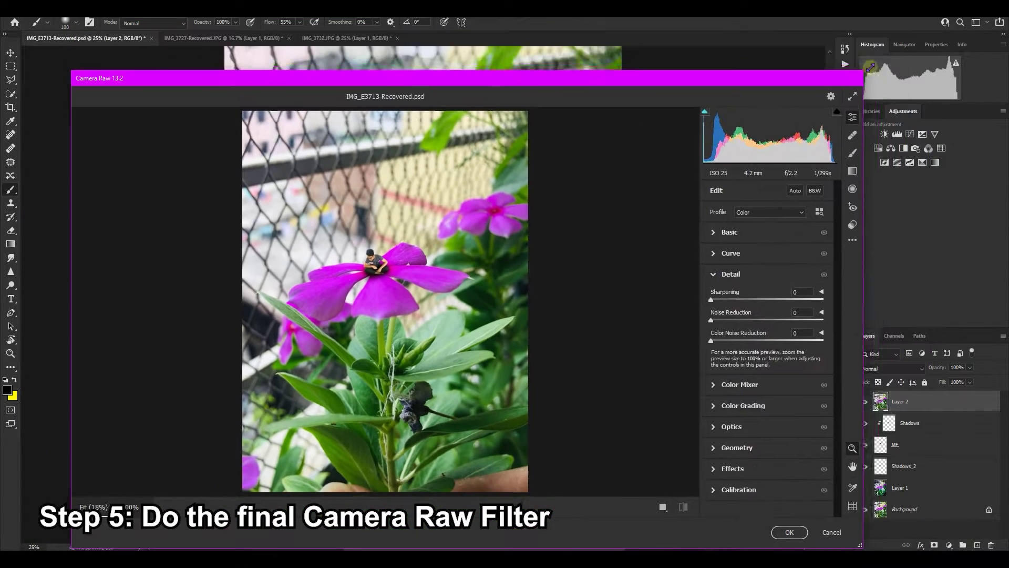
{"action": "left_click_drag", "start_coordinate": [782, 277], "coordinate": [854, 277]}
{"action": "left_click_drag", "start_coordinate": [782, 303], "coordinate": [779, 303]}
{"action": "left_click_drag", "start_coordinate": [782, 319], "coordinate": [796, 320]}
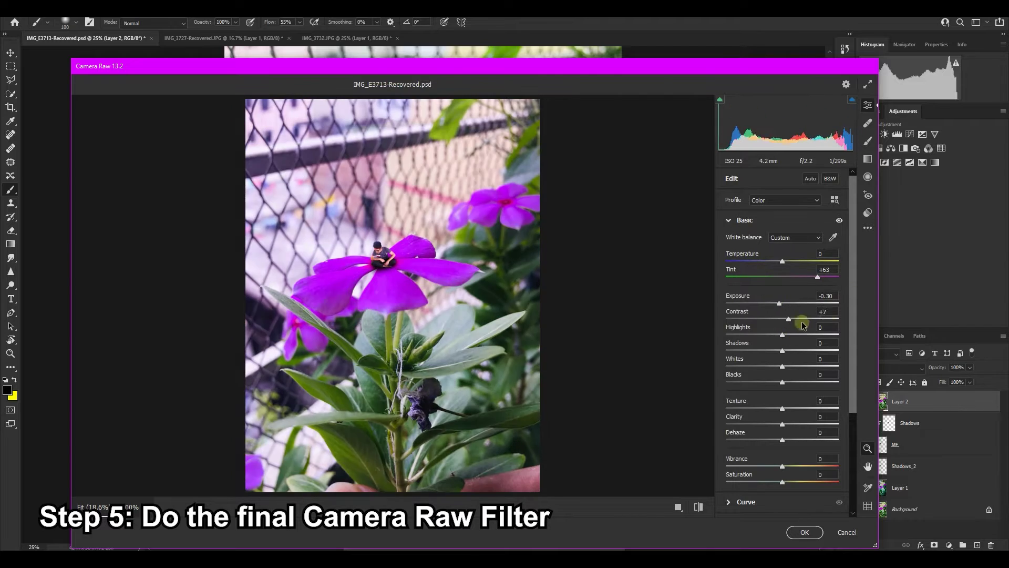
{"action": "scroll", "coordinate": [767, 368], "scroll_direction": "down", "scroll_amount": 10}
{"action": "left_click", "coordinate": [750, 499]}
{"action": "left_click", "coordinate": [745, 289]}
{"action": "left_click_drag", "start_coordinate": [782, 413], "coordinate": [751, 413]}
{"action": "left_click", "coordinate": [805, 532]}
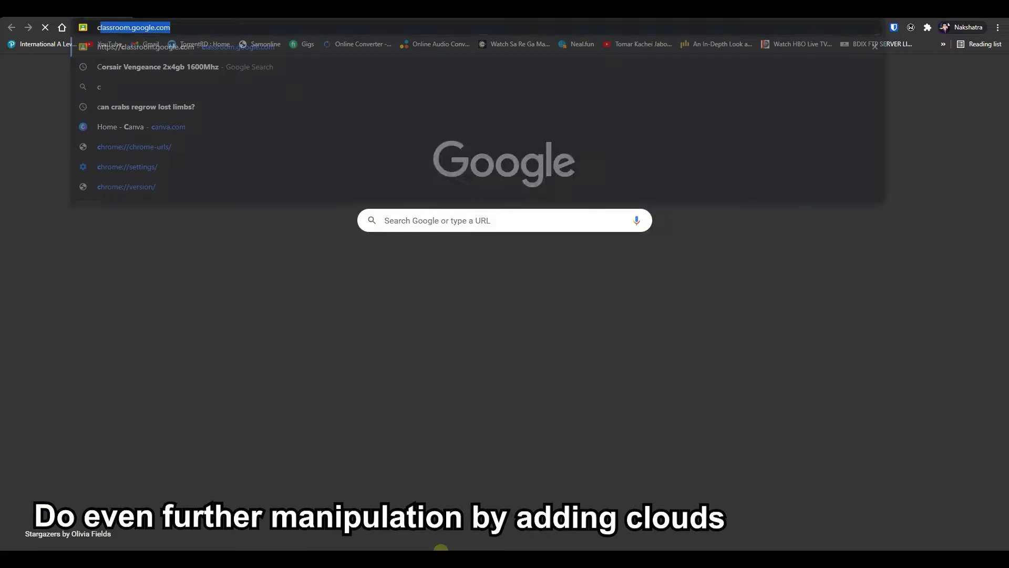
Search Google Images in Chrome for clouds and copy the picture of a single white cloud on a dark blue sky
{"action": "type", "text": "clouds"}
{"action": "key", "text": "Return"}
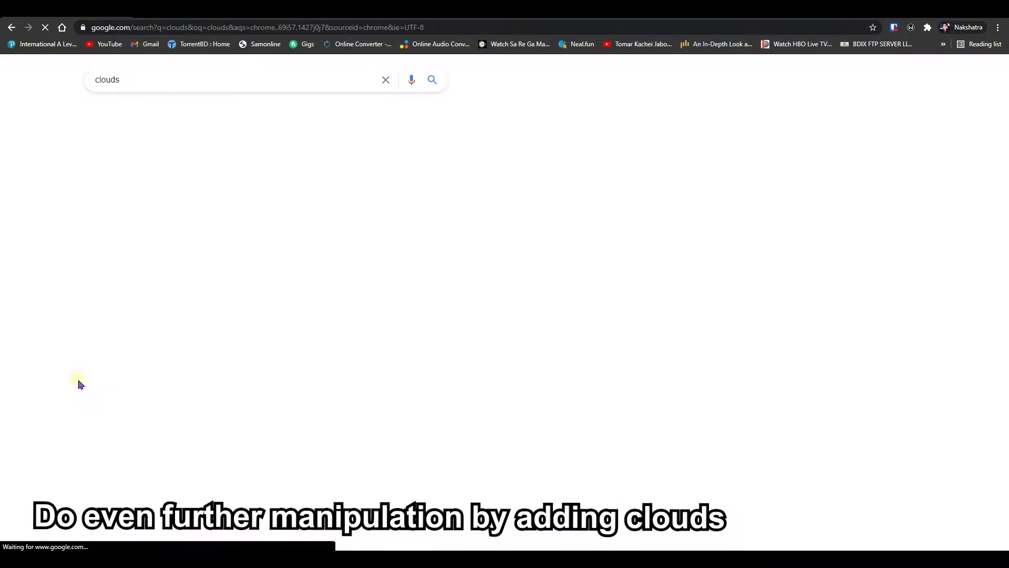
{"action": "left_click", "coordinate": [143, 106]}
{"action": "left_click", "coordinate": [294, 413]}
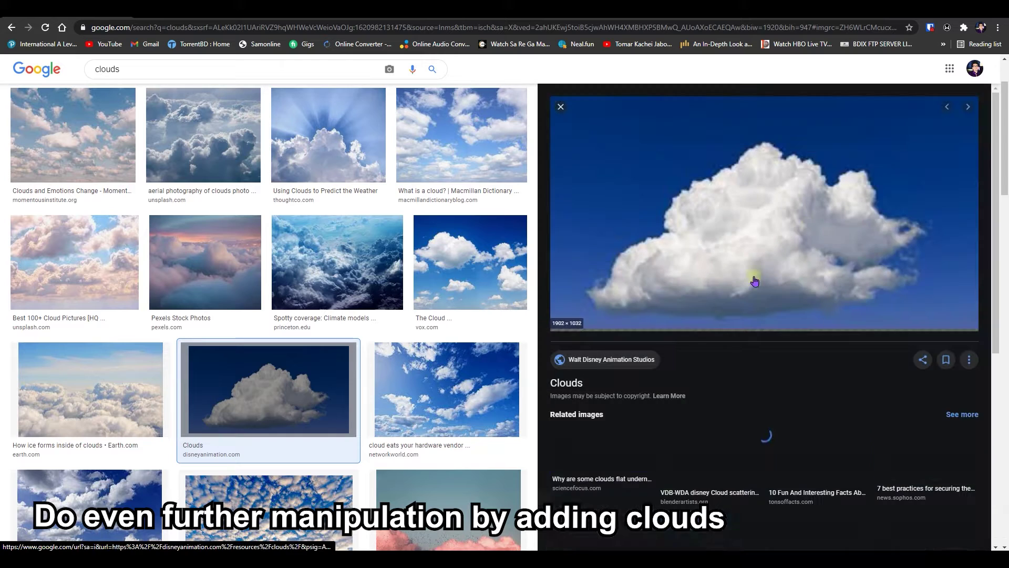
{"action": "right_click", "coordinate": [677, 203]}
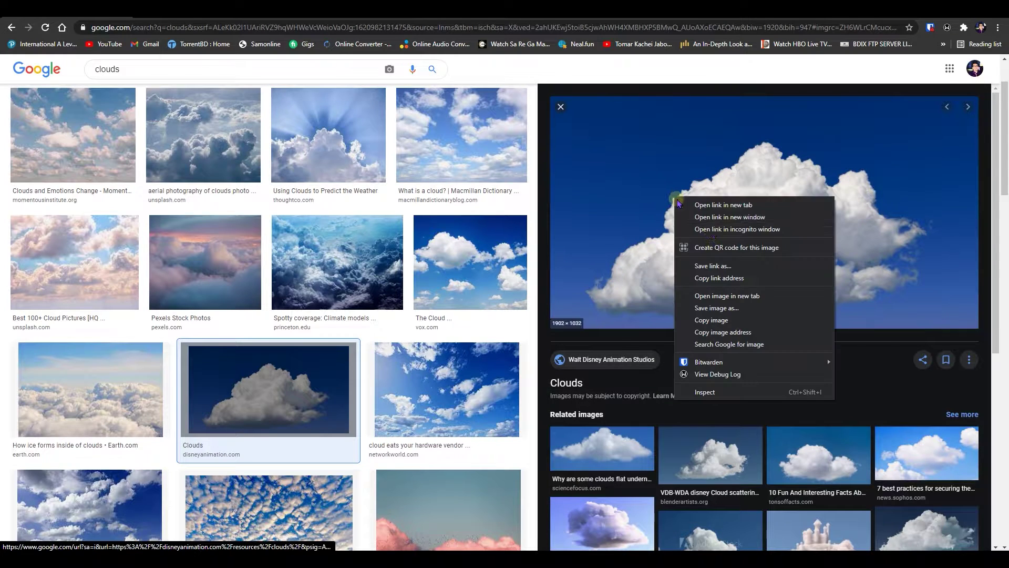
{"action": "left_click", "coordinate": [716, 320]}
Switch back to Photoshop, paste the cloud picture on a new layer and delete its blue sky using a quick selection
{"action": "key", "text": "alt+Tab"}
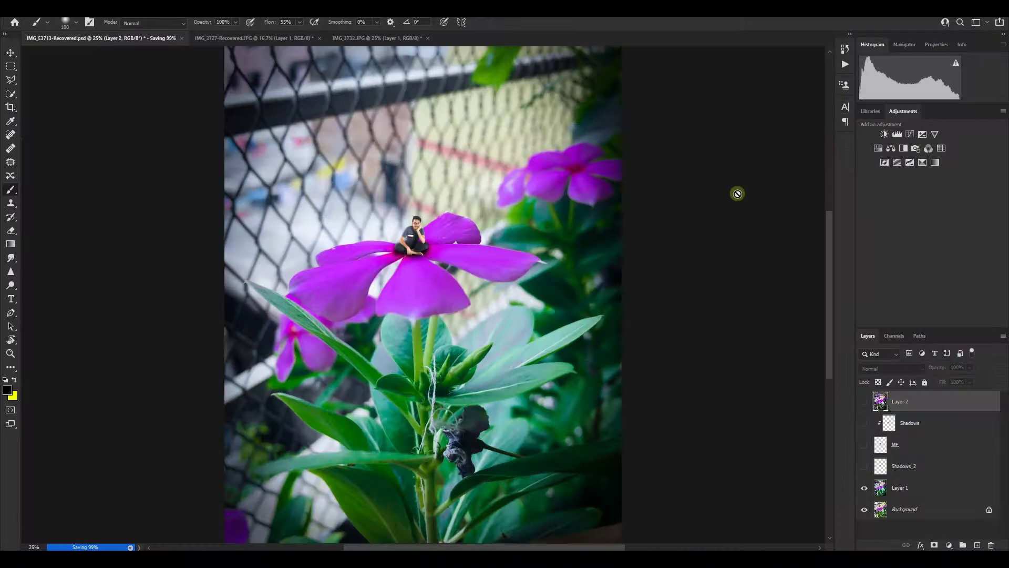
{"action": "left_click", "coordinate": [975, 545]}
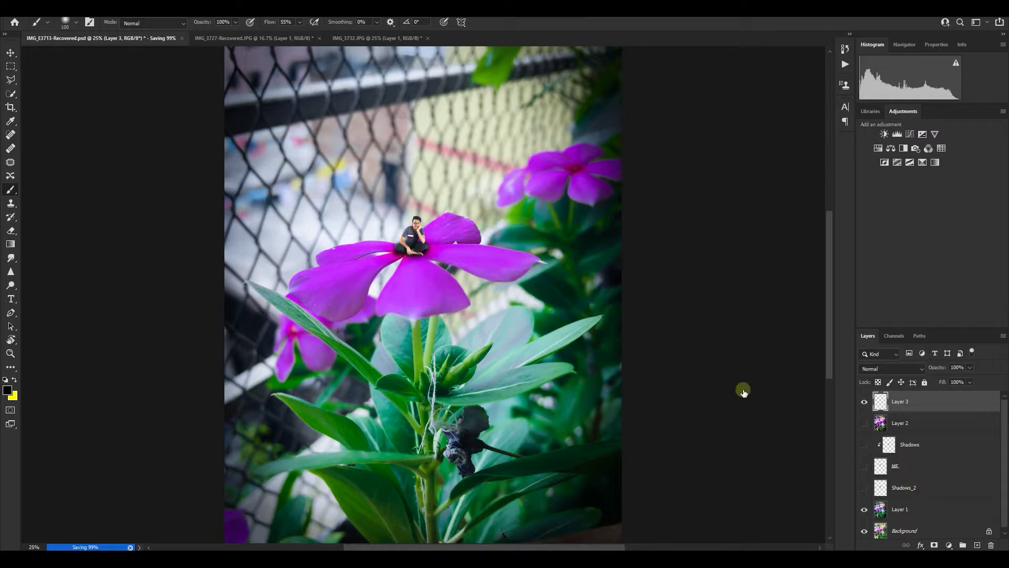
{"action": "key", "text": "ctrl+v"}
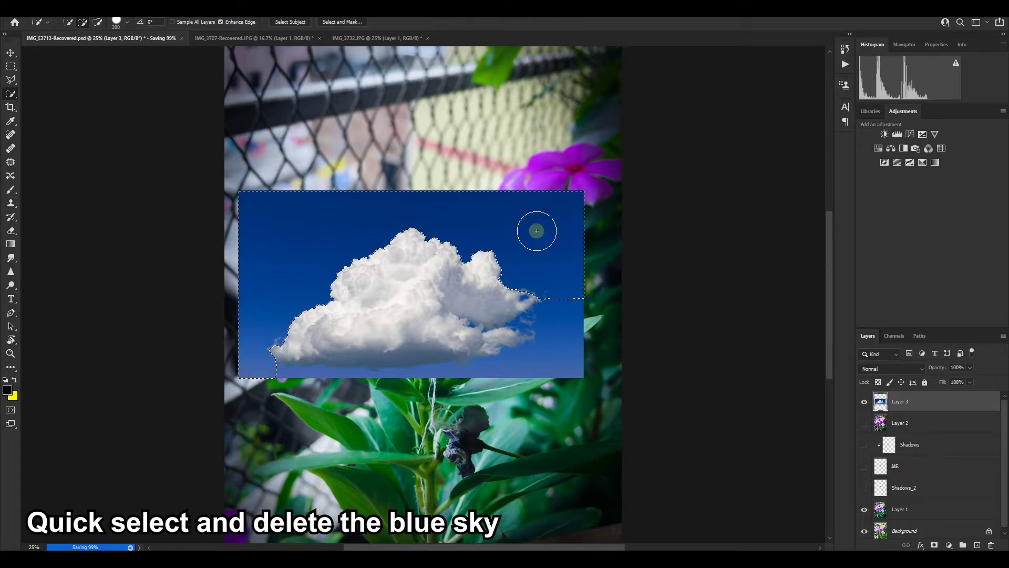
{"action": "key", "text": "Delete"}
{"action": "key", "text": "ctrl+d"}
Set the cloud layer's blend mode to Screen and scale the cloud down to float above the miniature person's head
{"action": "left_click", "coordinate": [892, 369]}
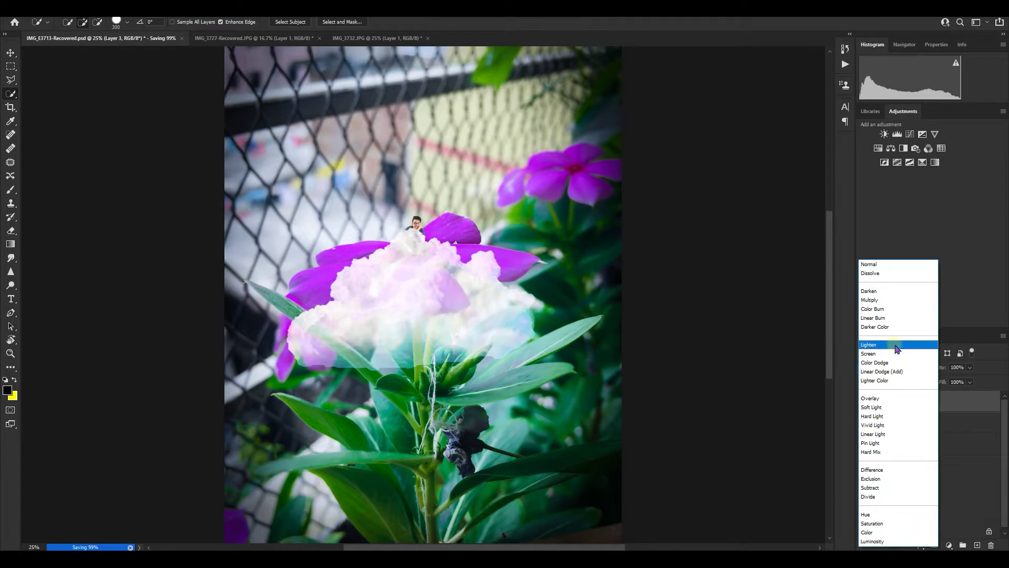
{"action": "left_click", "coordinate": [892, 355]}
{"action": "key", "text": "ctrl+t"}
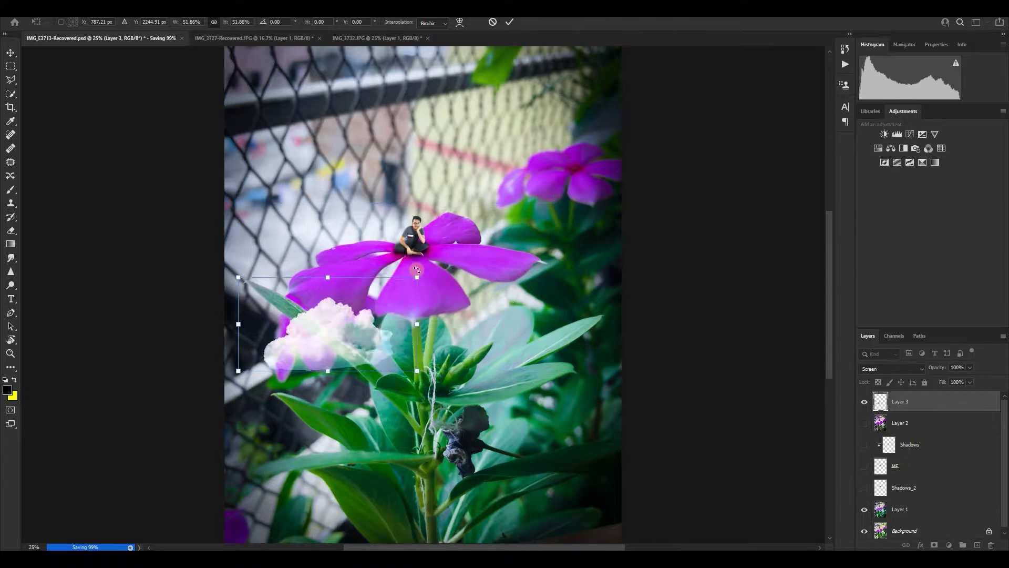
{"action": "key", "text": "ctrl+plus"}
{"action": "key", "text": "ctrl+plus"}
{"action": "key", "text": "ctrl+plus"}
{"action": "left_click_drag", "start_coordinate": [395, 279], "coordinate": [510, 153]}
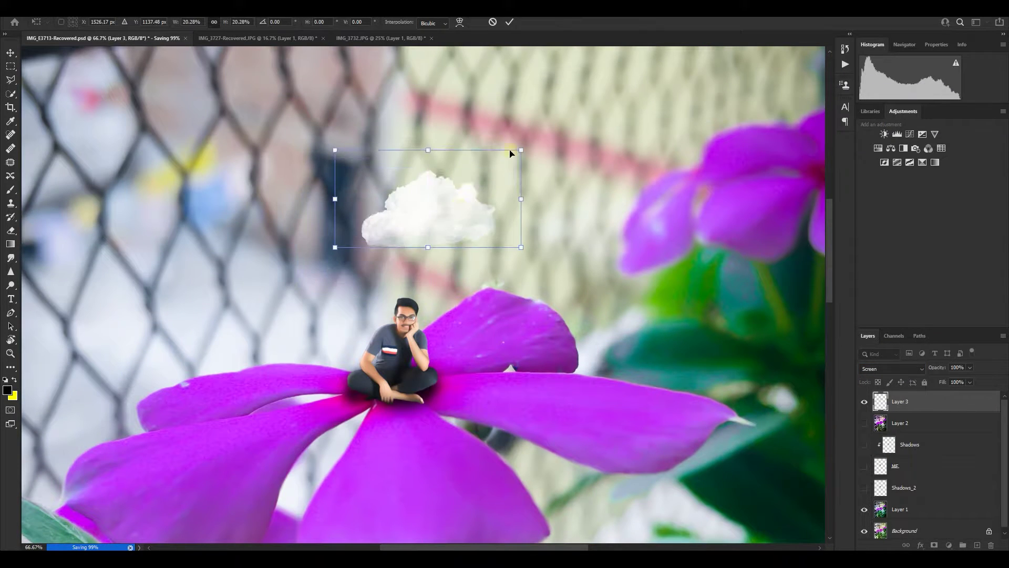
{"action": "key", "text": "Return"}
Duplicate the cloud layer and place the copy overlapping the first cloud above the person
{"action": "key", "text": "w"}
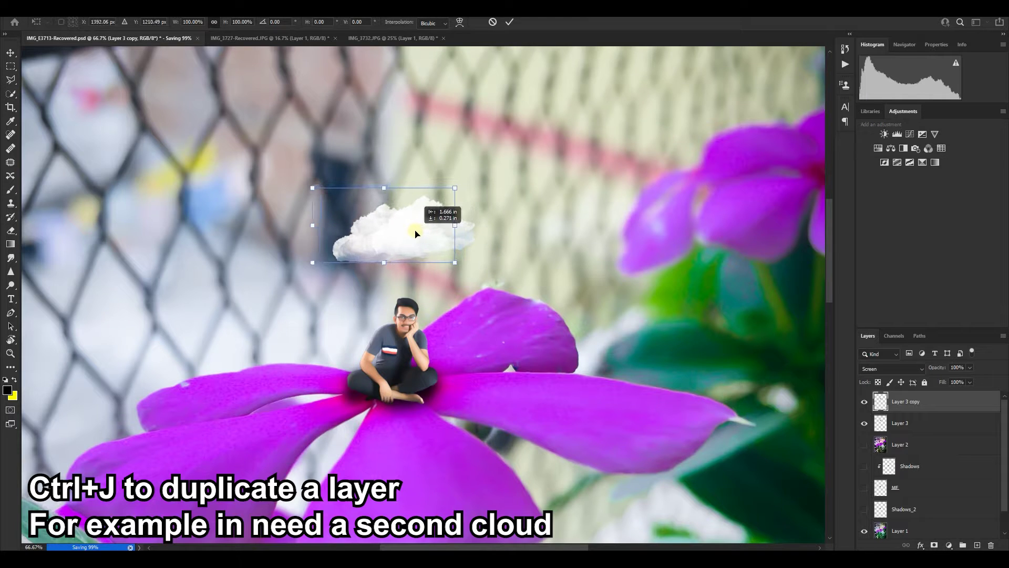
{"action": "key", "text": "Return"}
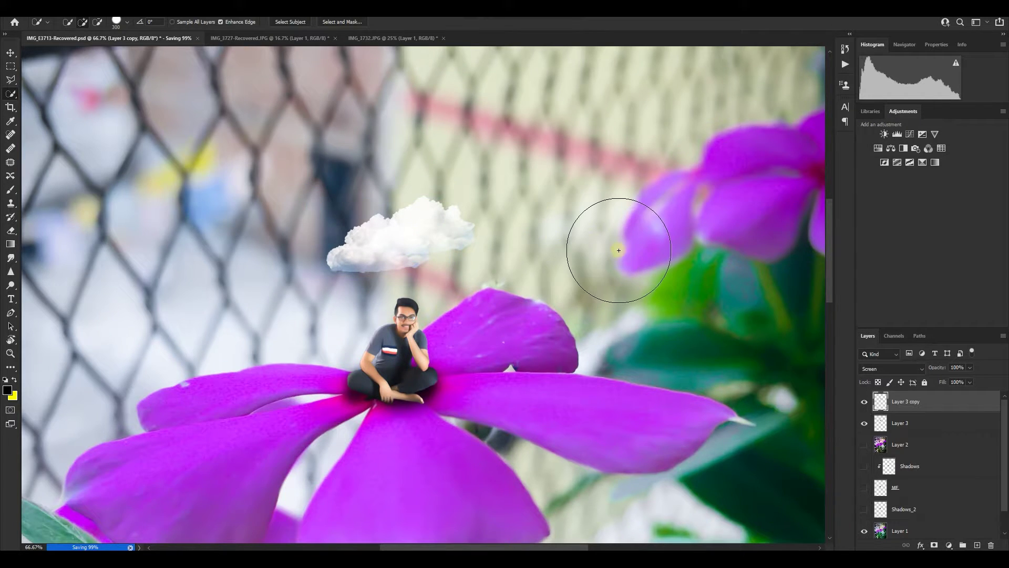
{"action": "key", "text": "ctrl+minus"}
{"action": "key", "text": "ctrl+minus"}
{"action": "key", "text": "ctrl+plus"}
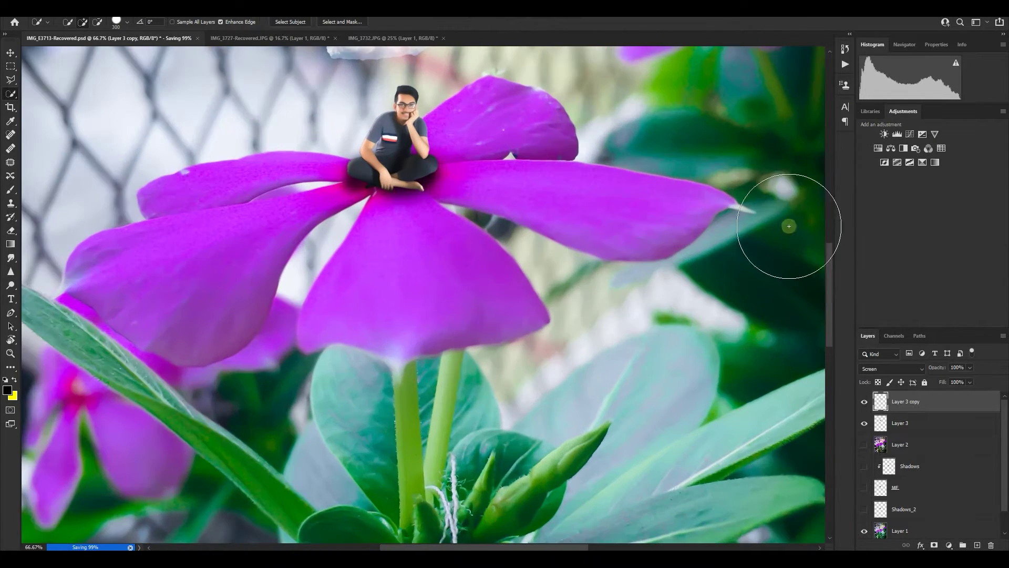
Paint a yellow-green sun on a layer named SUN beneath the clouds and set its blend mode to Color Dodge
{"action": "left_click_drag", "start_coordinate": [830, 287], "coordinate": [825, 237]}
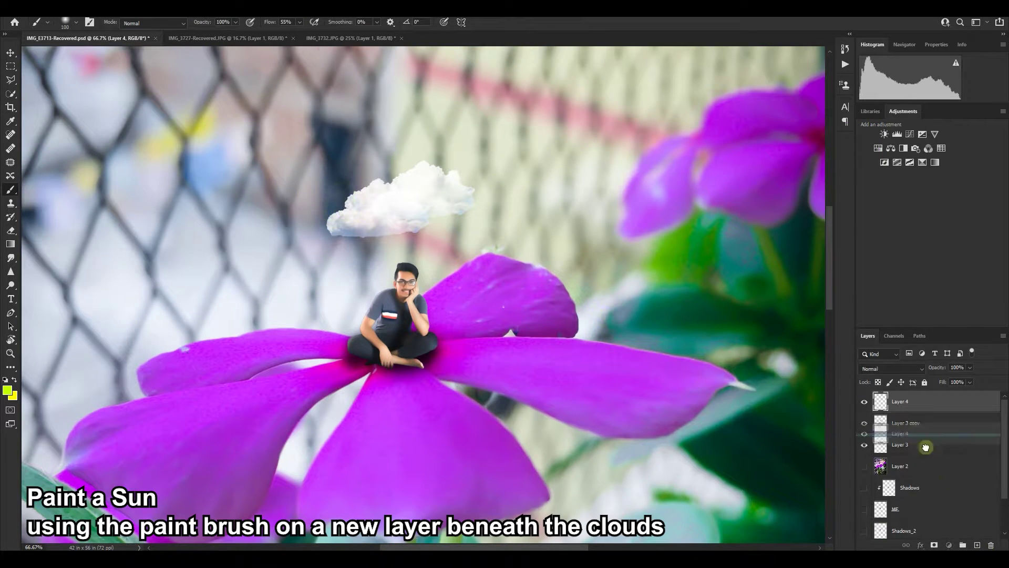
{"action": "left_click", "coordinate": [891, 368]}
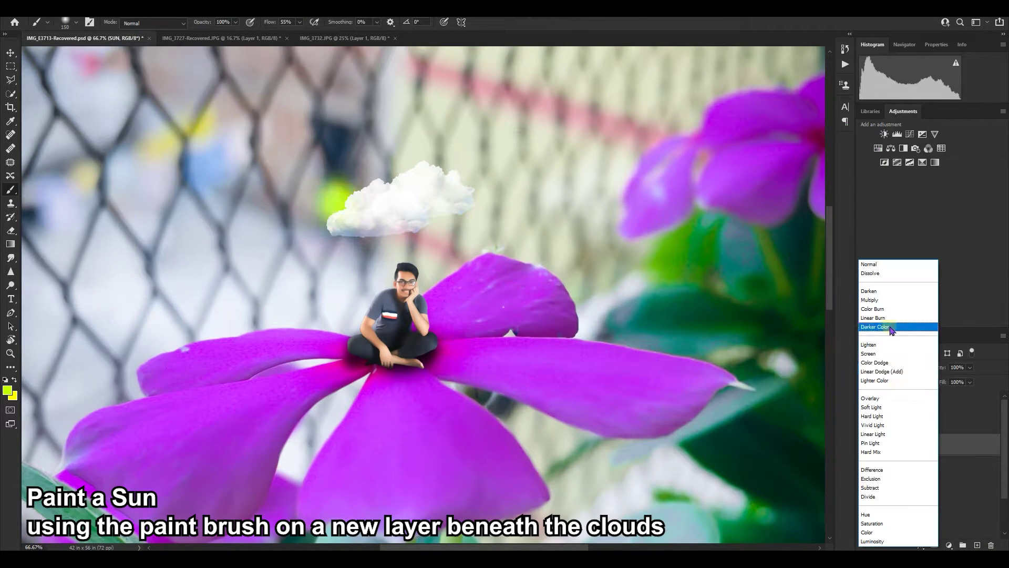
{"action": "left_click", "coordinate": [911, 362]}
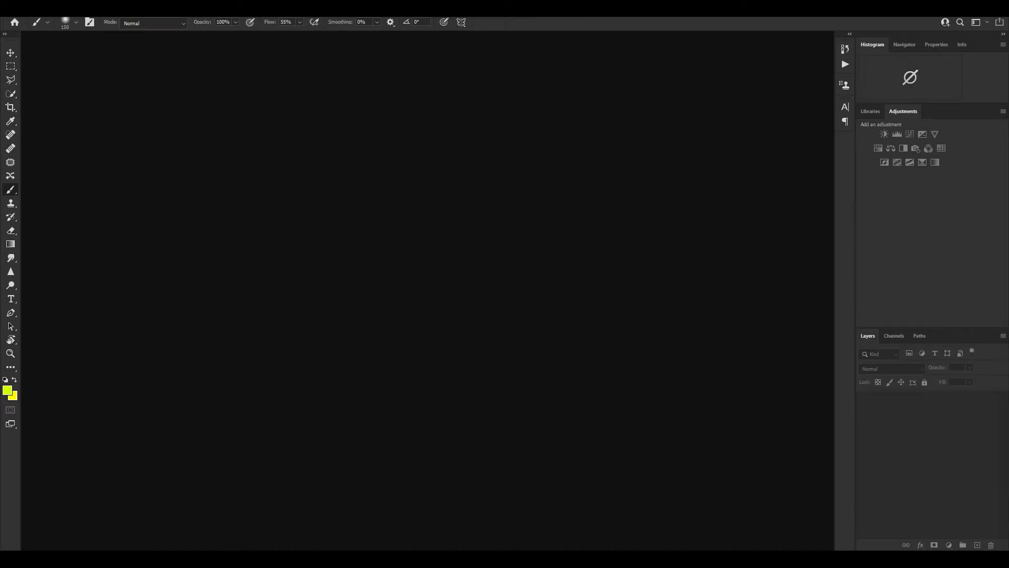
Open IMG_E3715.JPG as the background photo and IMG_E3743.JPG as the photo of the seated person
{"action": "left_click_drag", "start_coordinate": [765, 254], "coordinate": [772, 321]}
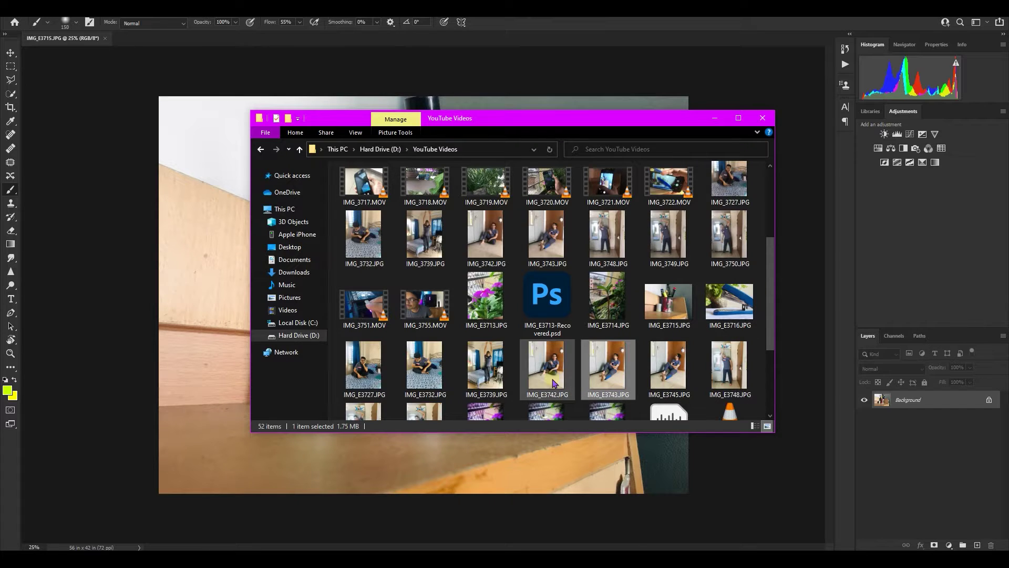
{"action": "left_click_drag", "start_coordinate": [292, 75], "coordinate": [294, 84]}
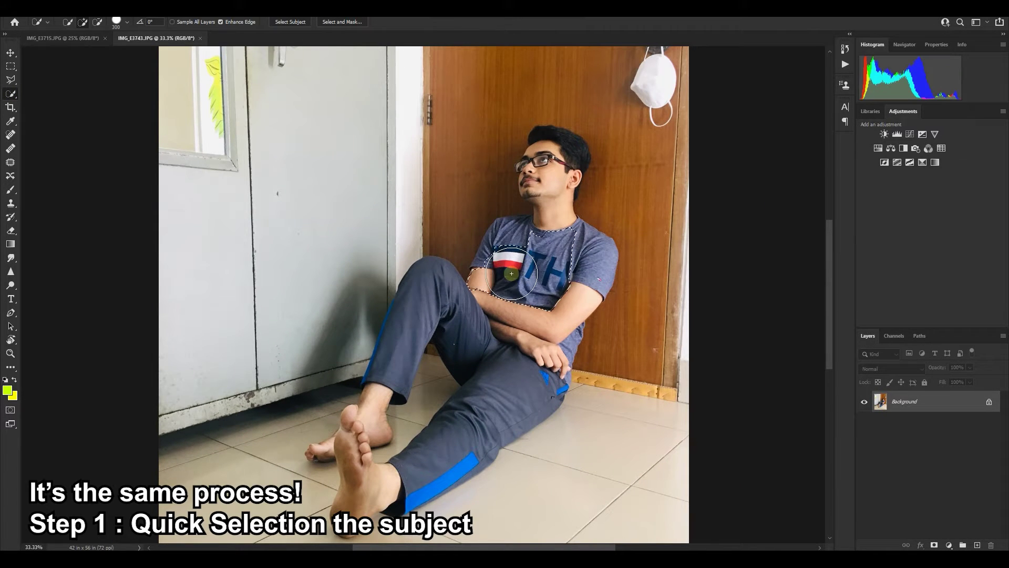
Select the seated person in IMG_E3743.JPG with the Quick Selection tool, following the edges of the foot and trouser leg
{"action": "scroll", "coordinate": [426, 517], "scroll_direction": "up", "scroll_amount": 4}
{"action": "key", "text": "["}
{"action": "key", "text": "["}
{"action": "key", "text": "["}
{"action": "key", "text": "["}
{"action": "key", "text": "["}
{"action": "key", "text": "["}
{"action": "key", "text": "["}
{"action": "key", "text": "["}
{"action": "key", "text": "["}
{"action": "key", "text": "["}
{"action": "key", "text": "["}
{"action": "key", "text": "["}
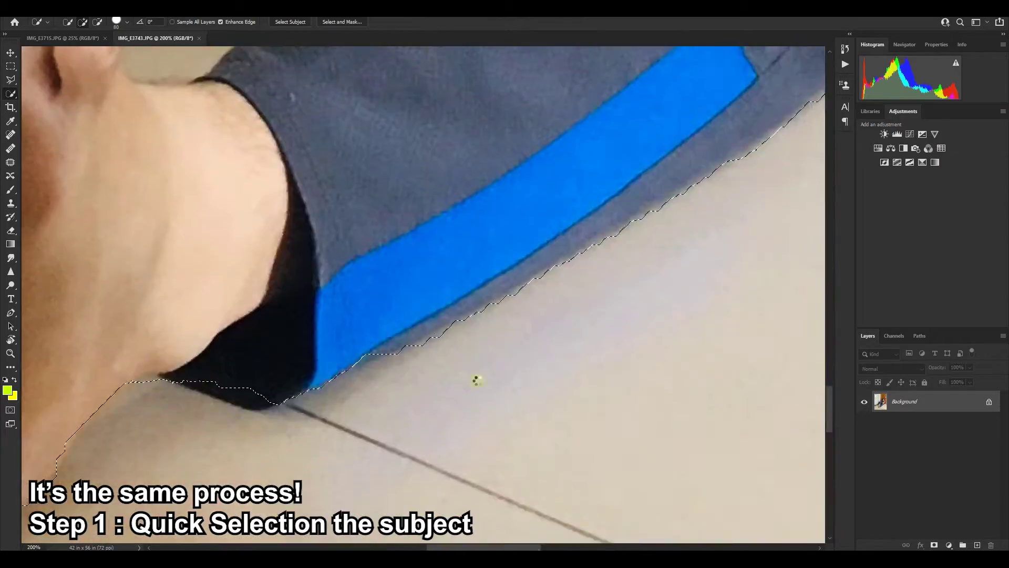
Refine the selection's edges around the person's upper body and head with a smaller Quick Selection brush
{"action": "left_click_drag", "start_coordinate": [829, 373], "coordinate": [829, 244]}
{"action": "left_click_drag", "start_coordinate": [723, 306], "coordinate": [705, 328]}
{"action": "left_click_drag", "start_coordinate": [829, 244], "coordinate": [829, 227]}
{"action": "scroll", "coordinate": [714, 230], "scroll_direction": "up", "scroll_amount": 1}
{"action": "key", "text": "["}
{"action": "key", "text": "["}
{"action": "key", "text": "["}
{"action": "key", "text": "["}
{"action": "key", "text": "["}
{"action": "key", "text": "["}
{"action": "key", "text": "["}
{"action": "key", "text": "["}
{"action": "key", "text": "["}
{"action": "left_click_drag", "start_coordinate": [568, 276], "coordinate": [586, 205]}
{"action": "scroll", "coordinate": [586, 205], "scroll_direction": "down", "scroll_amount": 7}
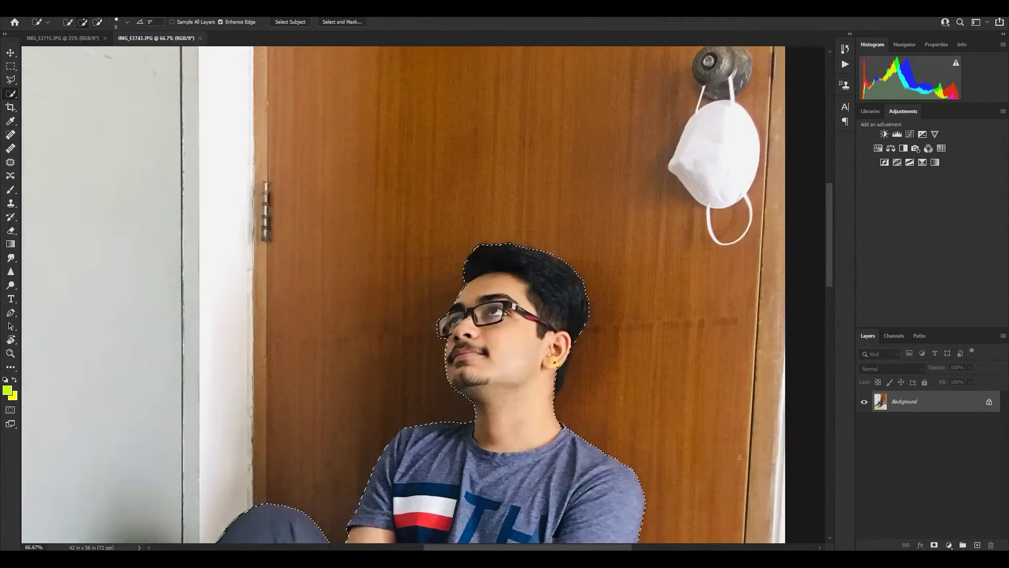
{"action": "key", "text": "]"}
{"action": "key", "text": "]"}
{"action": "key", "text": "]"}
Cut the selected person to a new layer and move the cutout into the IMG_E3715.JPG marker-pot photo
{"action": "right_click", "coordinate": [478, 304]}
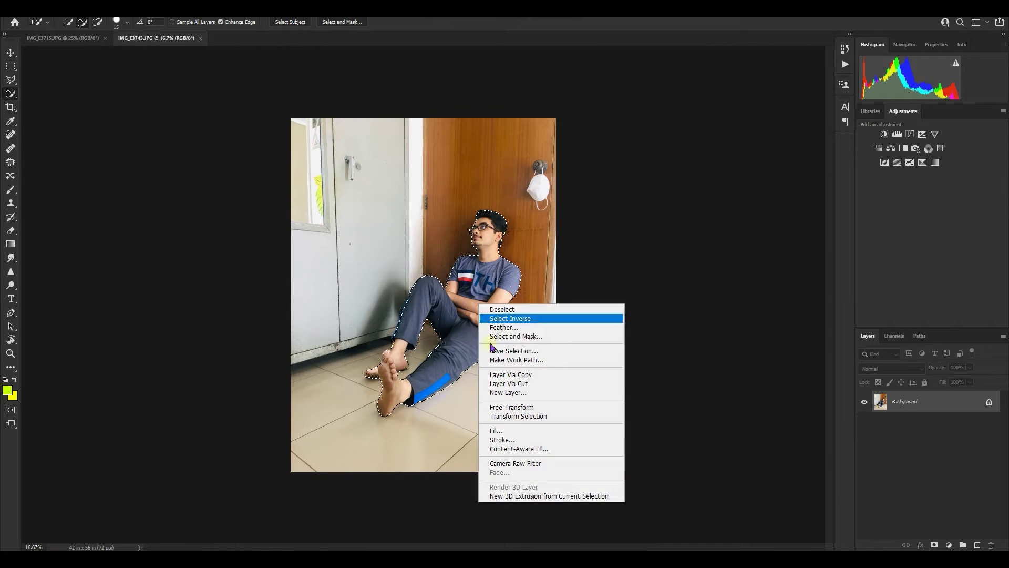
{"action": "left_click", "coordinate": [509, 384]}
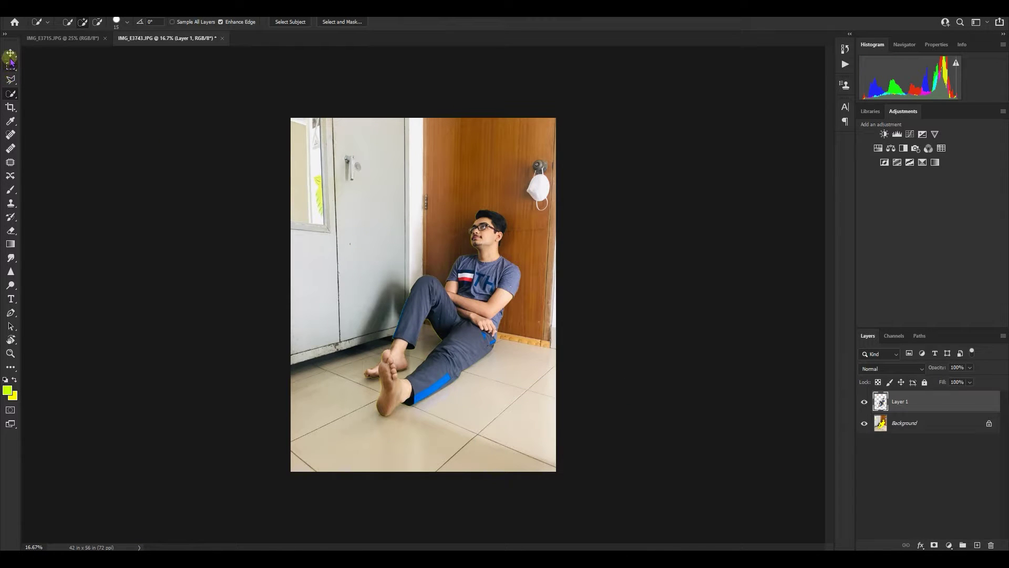
{"action": "left_click_drag", "start_coordinate": [400, 308], "coordinate": [114, 145]}
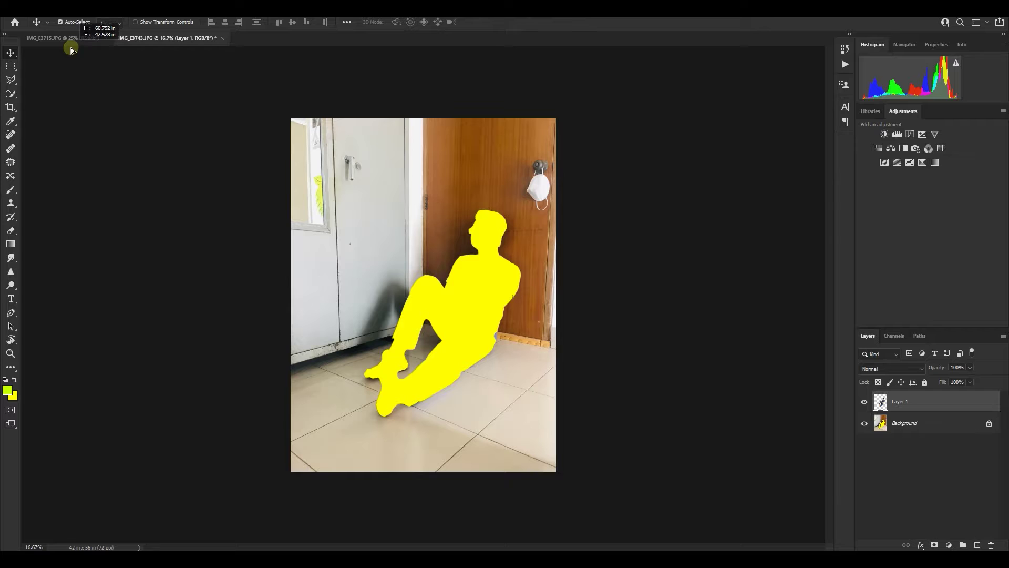
{"action": "left_click_drag", "start_coordinate": [71, 40], "coordinate": [431, 298]}
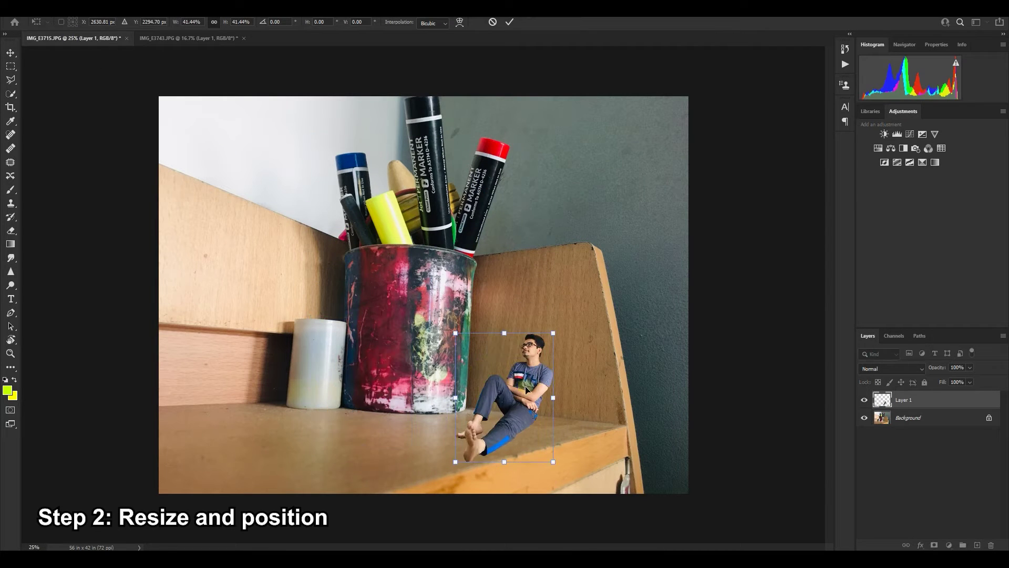
Position the seated cutout on the shelf beside the marker pot and paint soft black outline shadows around him on a Shadows layer
{"action": "left_click_drag", "start_coordinate": [537, 385], "coordinate": [524, 404]}
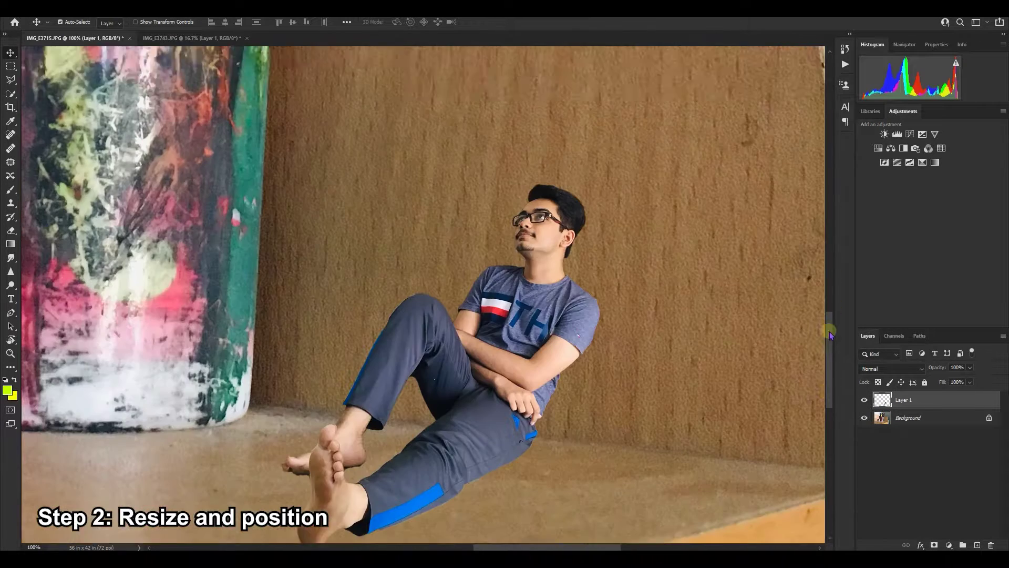
{"action": "left_click", "coordinate": [930, 400]}
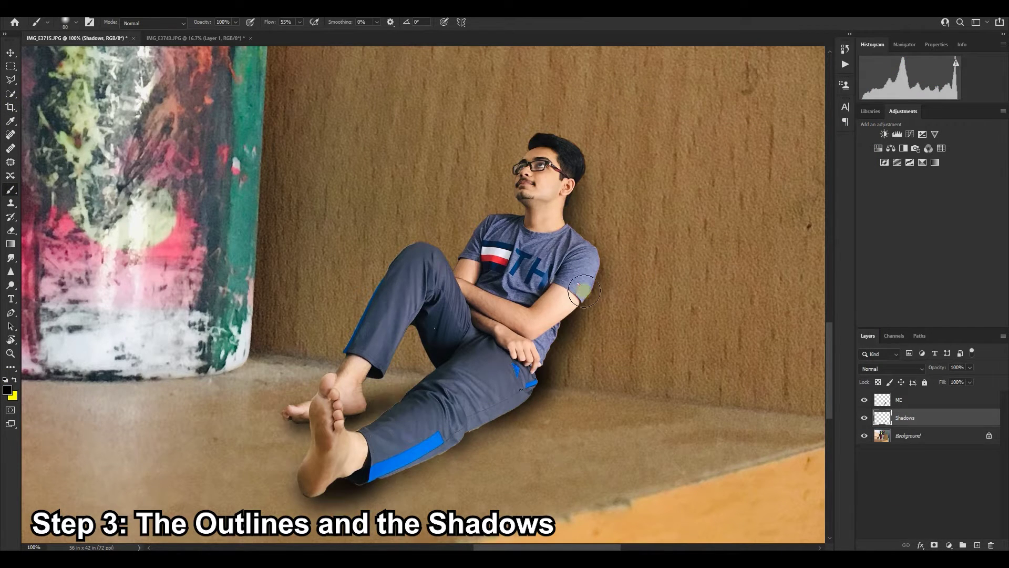
{"action": "left_click", "coordinate": [891, 368]}
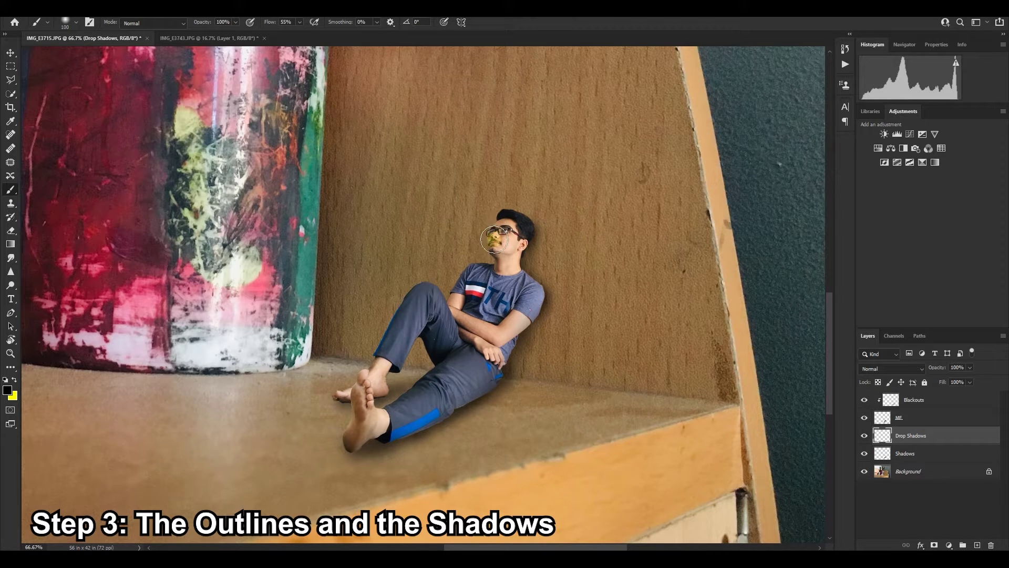
Paint a long black shadow from the seated person towards the marker pot on the Drop Shadows layer and set its opacity to 20%
{"action": "left_click_drag", "start_coordinate": [494, 240], "coordinate": [430, 264]}
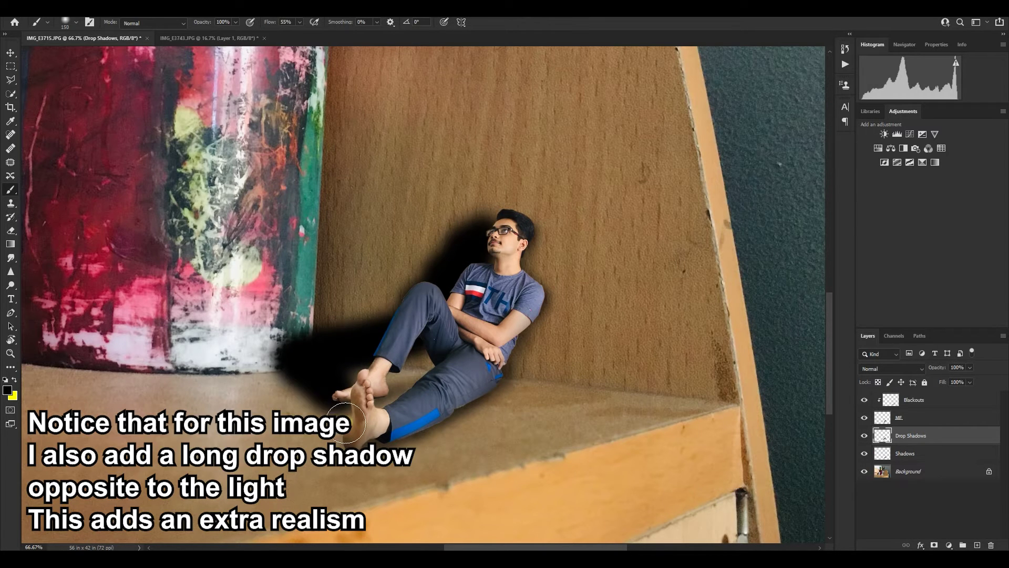
{"action": "left_click", "coordinate": [970, 368]}
{"action": "left_click_drag", "start_coordinate": [972, 378], "coordinate": [942, 388]}
{"action": "key", "text": "ctrl+minus"}
{"action": "key", "text": "ctrl+minus"}
{"action": "key", "text": "ctrl+minus"}
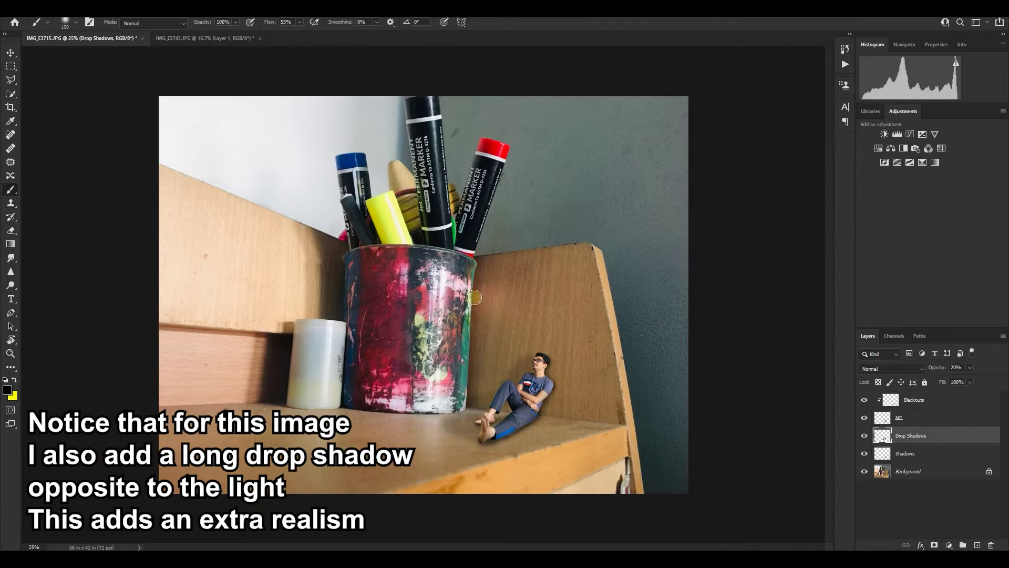
{"action": "left_click", "coordinate": [451, 438]}
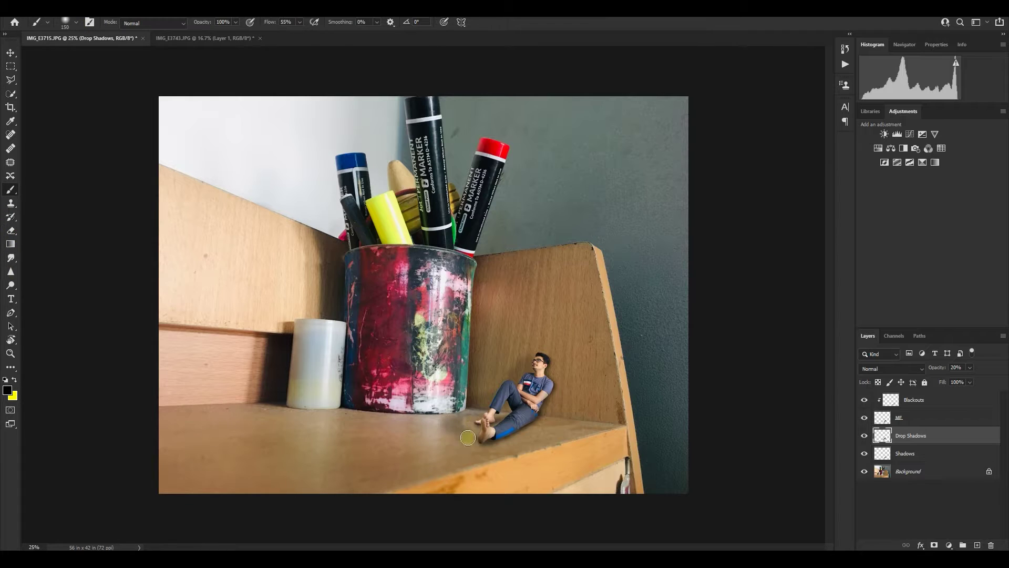
{"action": "key", "text": "bracketright"}
{"action": "key", "text": "bracketright"}
{"action": "key", "text": "ctrl+plus"}
{"action": "key", "text": "ctrl+minus"}
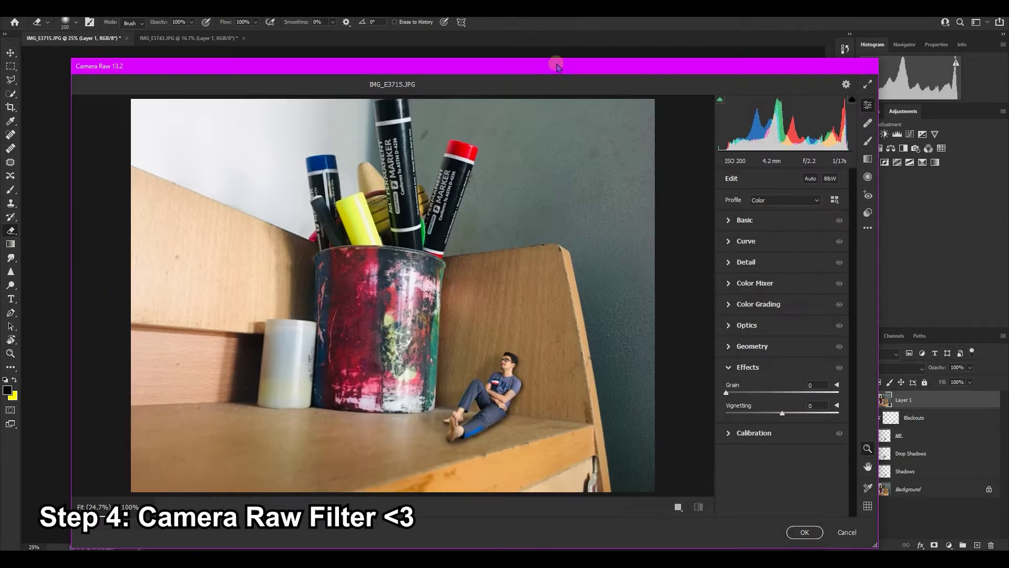
Grade the merged marker-pot layer with the Camera Raw Filter, using sharpening 1, noise reduction 44 and a negative vignette
{"action": "mouse_move", "coordinate": [782, 277]}
{"action": "left_mouse_down"}
{"action": "mouse_move", "coordinate": [765, 276]}
{"action": "mouse_move", "coordinate": [777, 261]}
{"action": "left_mouse_up"}
{"action": "left_click_drag", "start_coordinate": [782, 303], "coordinate": [770, 319]}
{"action": "left_click_drag", "start_coordinate": [782, 382], "coordinate": [724, 384]}
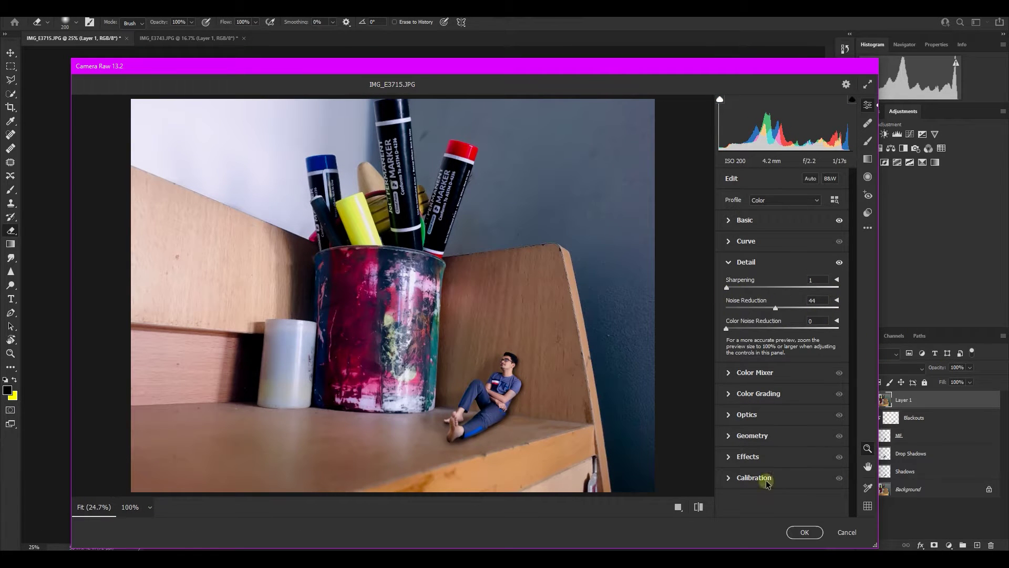
{"action": "left_click", "coordinate": [751, 456]}
{"action": "left_click_drag", "start_coordinate": [782, 412], "coordinate": [758, 412]}
{"action": "left_click", "coordinate": [801, 532]}
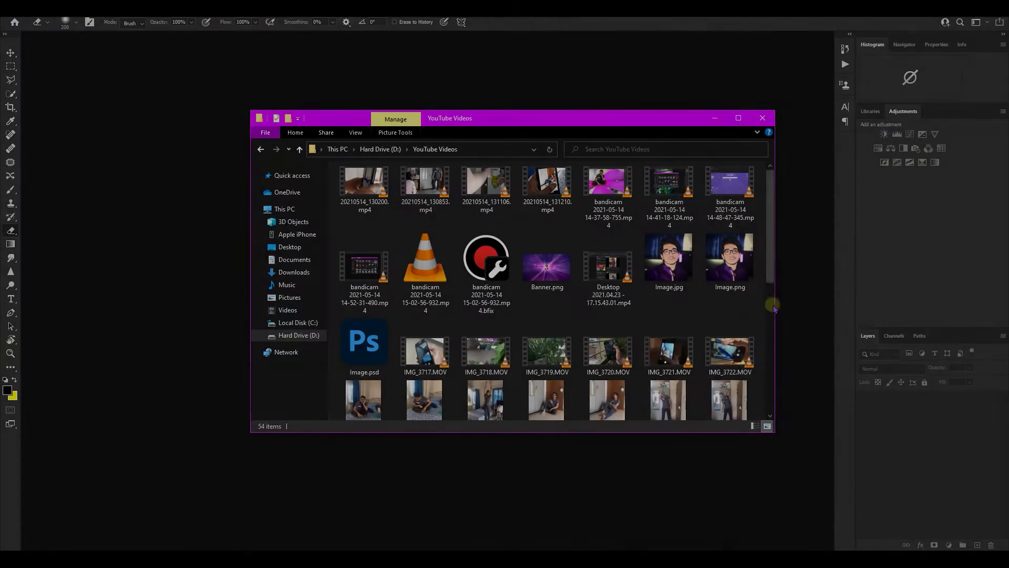
Open IMG_E3716.JPG as the stapler background and IMG_E3750.JPG as the photo of the standing person with a raised arm
{"action": "scroll", "coordinate": [396, 321], "scroll_direction": "down", "scroll_amount": 5}
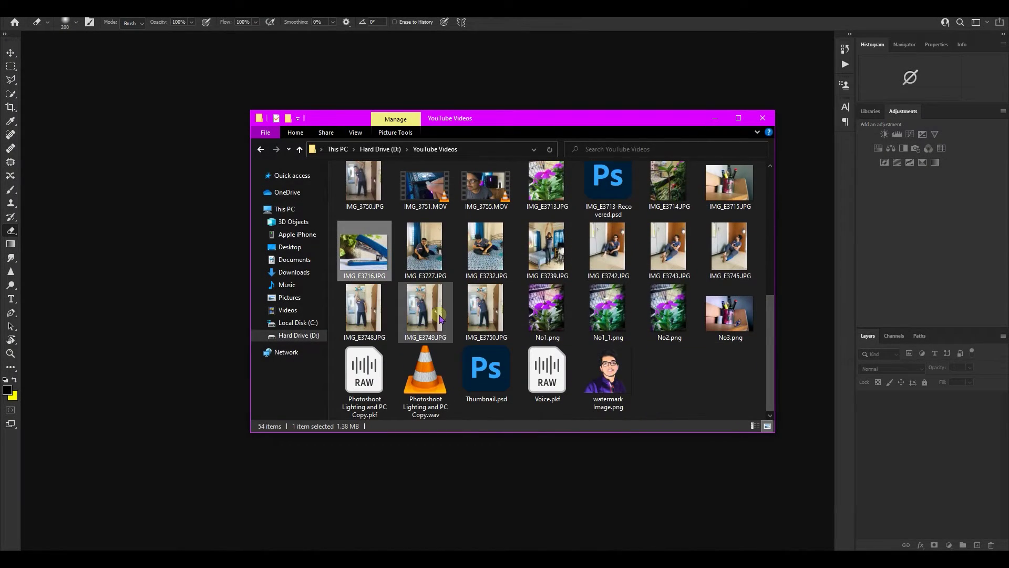
{"action": "mouse_move", "coordinate": [151, 36]}
{"action": "left_mouse_down"}
{"action": "mouse_move", "coordinate": [141, 39]}
{"action": "mouse_move", "coordinate": [157, 39]}
{"action": "left_mouse_up"}
{"action": "scroll", "coordinate": [373, 258], "scroll_direction": "up", "scroll_amount": 5}
{"action": "scroll", "coordinate": [373, 258], "scroll_direction": "down", "scroll_amount": 3}
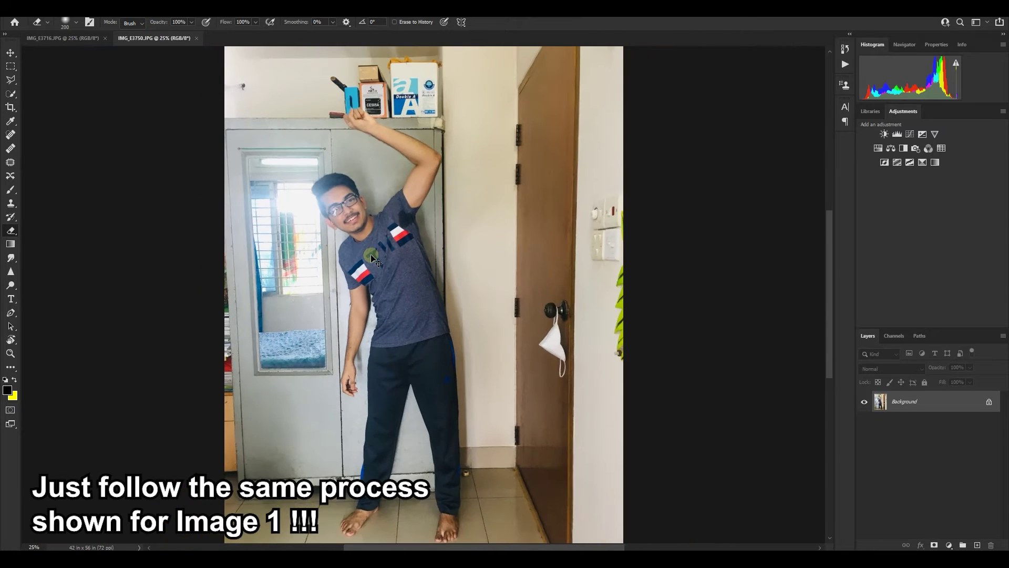
Select the standing person in IMG_E3750.JPG with the Quick Selection tool, following the torso, trousers and feet
{"action": "scroll", "coordinate": [371, 256], "scroll_direction": "up", "scroll_amount": 5}
{"action": "scroll", "coordinate": [371, 256], "scroll_direction": "down", "scroll_amount": 4}
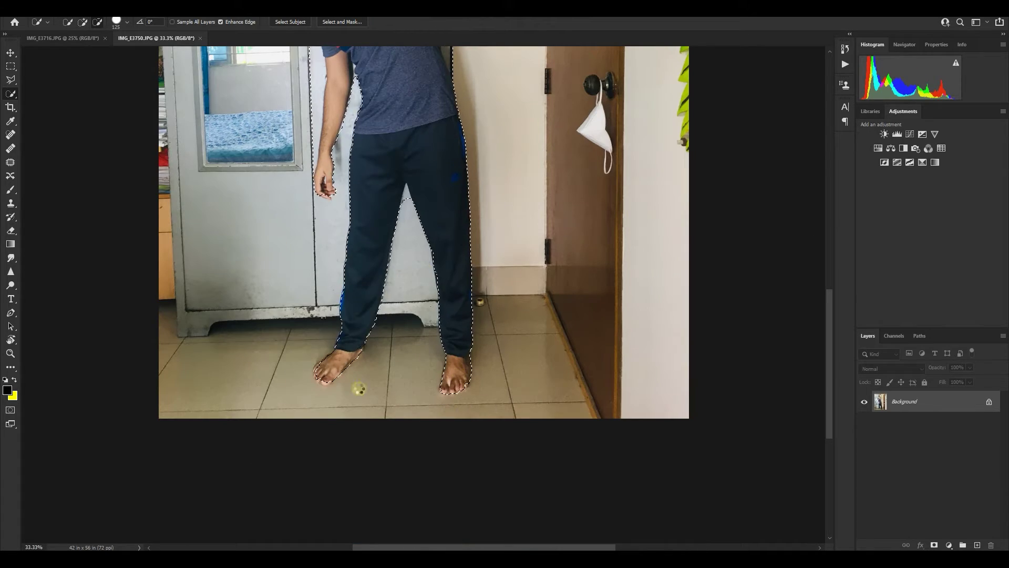
{"action": "scroll", "coordinate": [405, 204], "scroll_direction": "up", "scroll_amount": 3}
{"action": "scroll", "coordinate": [368, 274], "scroll_direction": "up", "scroll_amount": 4}
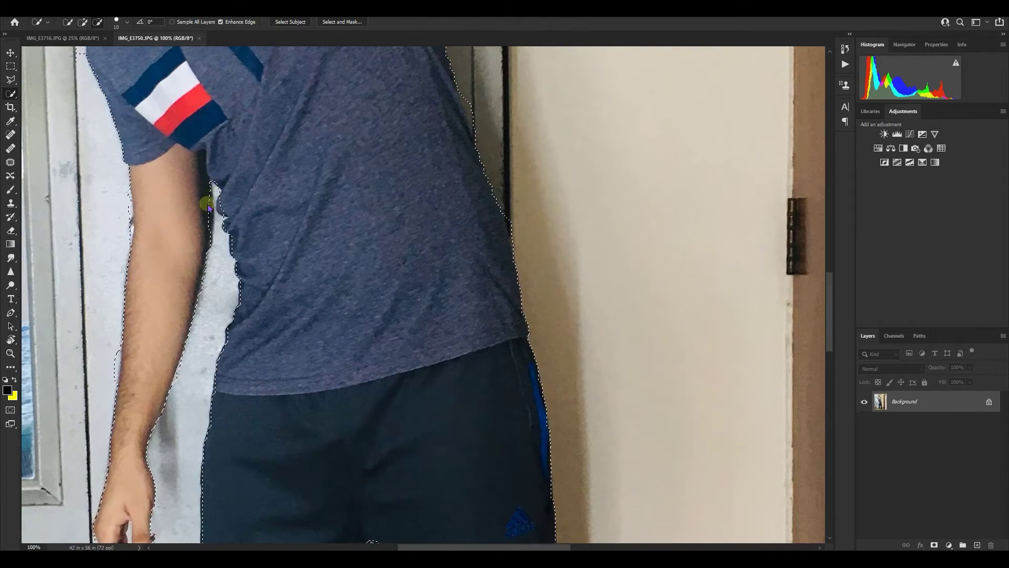
Refine the selection's edges around the standing person's lowered arm, head and raised fist with the Quick Selection brush
{"action": "scroll", "coordinate": [104, 342], "scroll_direction": "down", "scroll_amount": 4}
{"action": "scroll", "coordinate": [268, 322], "scroll_direction": "up", "scroll_amount": 2}
{"action": "scroll", "coordinate": [516, 362], "scroll_direction": "up", "scroll_amount": 8}
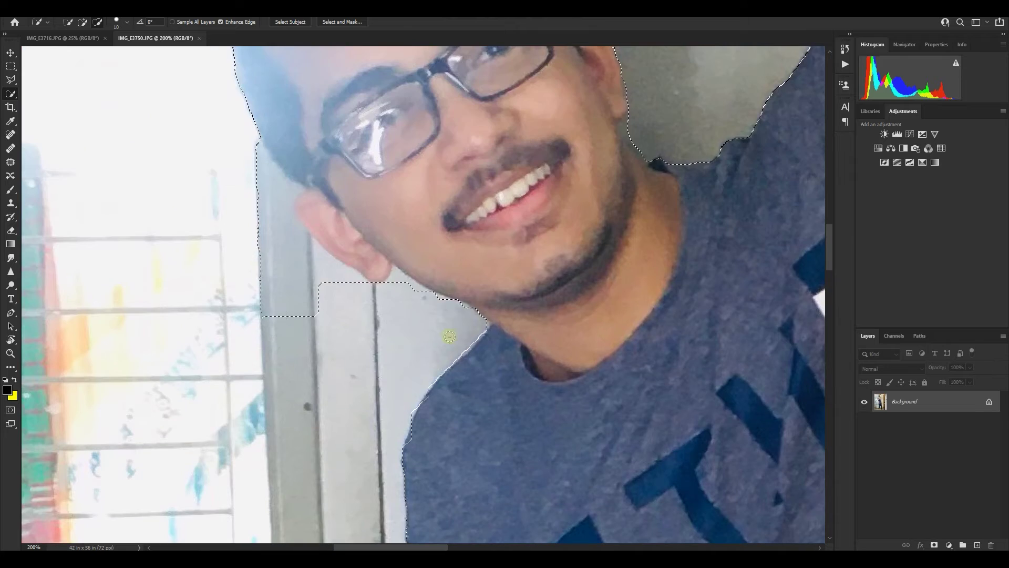
{"action": "scroll", "coordinate": [644, 146], "scroll_direction": "down", "scroll_amount": 5}
{"action": "scroll", "coordinate": [374, 217], "scroll_direction": "up", "scroll_amount": 5}
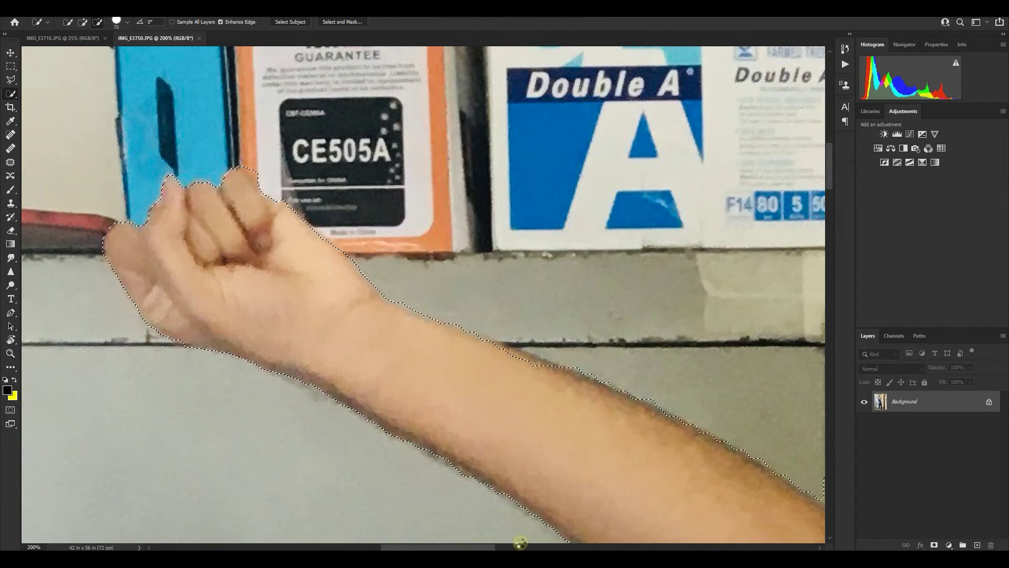
Cut the selected standing person to a new layer and move the cutout into the IMG_E3716.JPG stapler photo
{"action": "scroll", "coordinate": [416, 336], "scroll_direction": "down", "scroll_amount": 7}
{"action": "right_click", "coordinate": [416, 327]}
{"action": "left_click", "coordinate": [471, 408]}
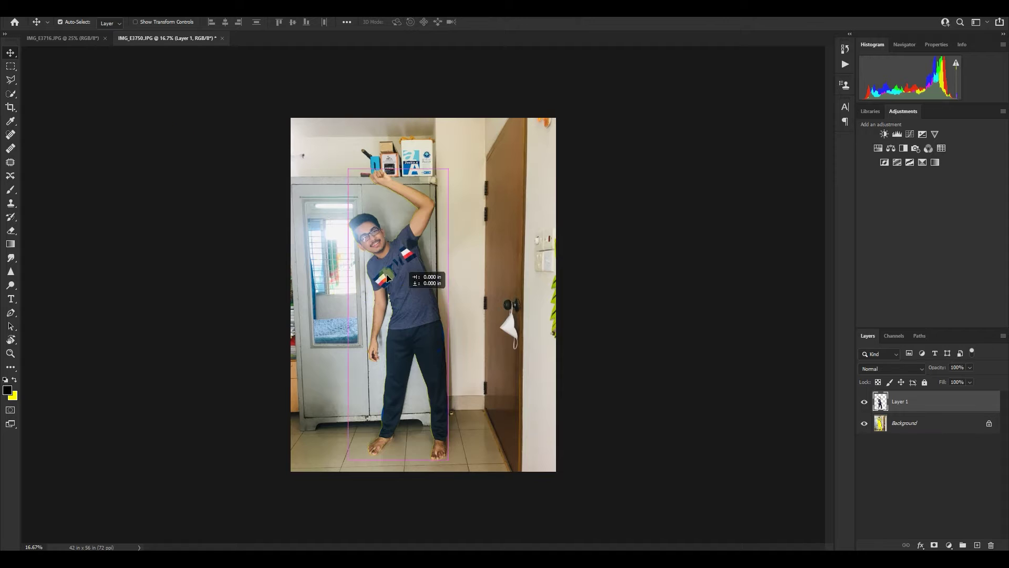
{"action": "left_click_drag", "start_coordinate": [387, 278], "coordinate": [64, 52]}
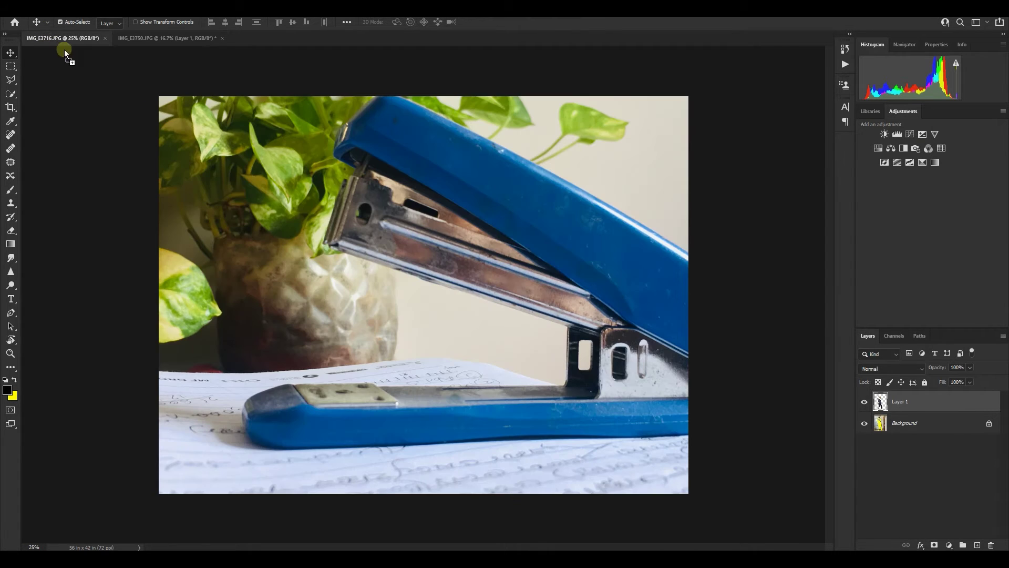
Scale down the standing cutout and place it on the stapler's base with the raised hand supporting the upper arm
{"action": "left_click_drag", "start_coordinate": [366, 280], "coordinate": [372, 302]}
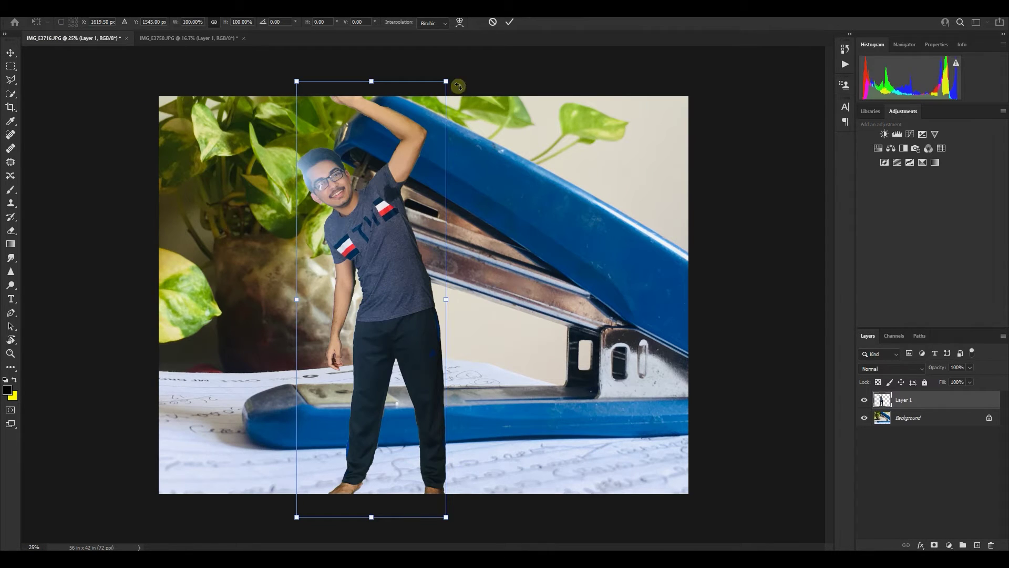
{"action": "mouse_move", "coordinate": [447, 83]}
{"action": "left_mouse_down"}
{"action": "mouse_move", "coordinate": [412, 315]}
{"action": "mouse_move", "coordinate": [436, 221]}
{"action": "left_mouse_up"}
{"action": "key", "text": "Return"}
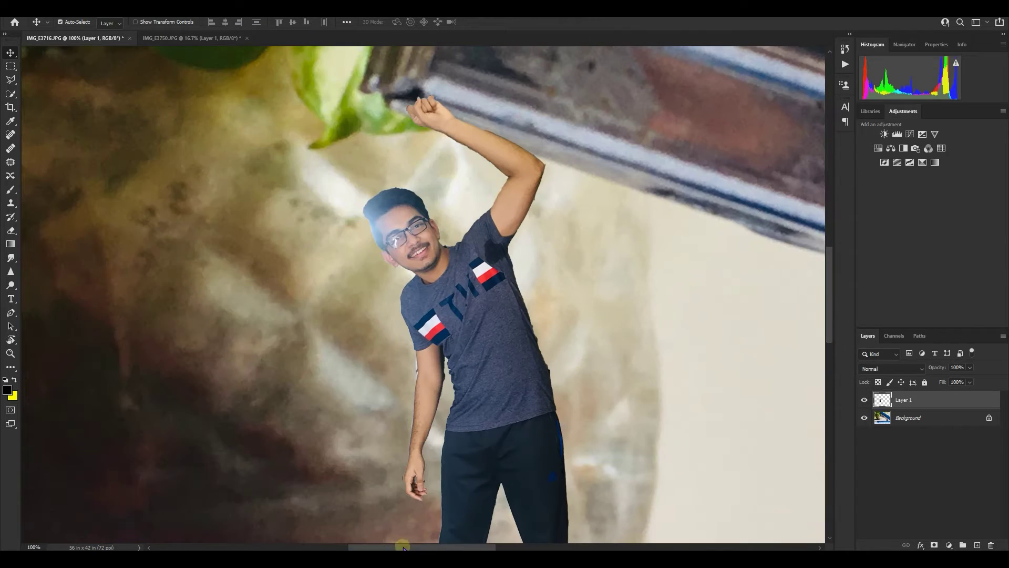
Paint black shadows near the standing person's feet and raised hand on separate layers, and set the clipped Blackouts layer to 59% opacity
{"action": "left_click", "coordinate": [922, 414]}
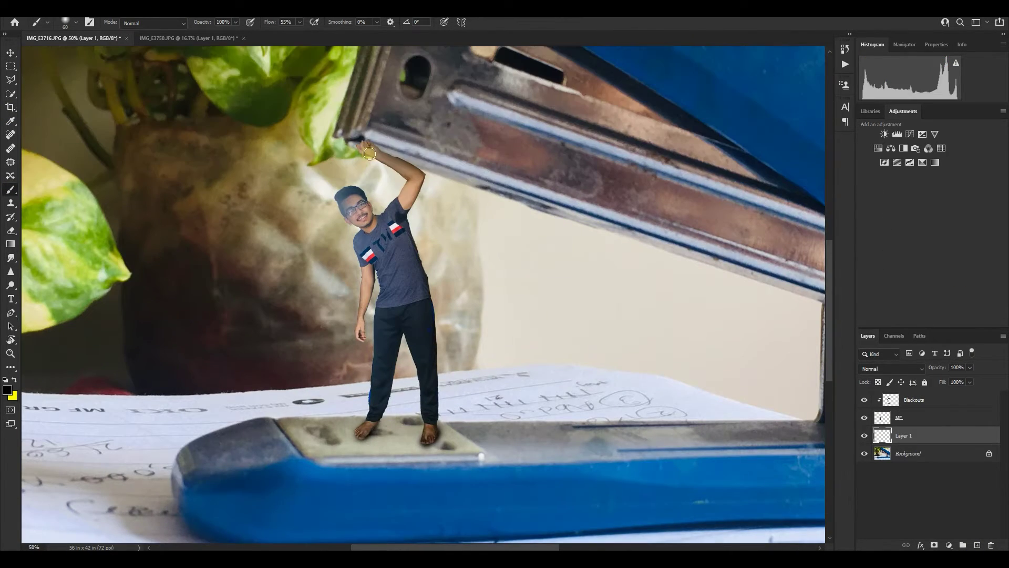
{"action": "key", "text": "ctrl+minus"}
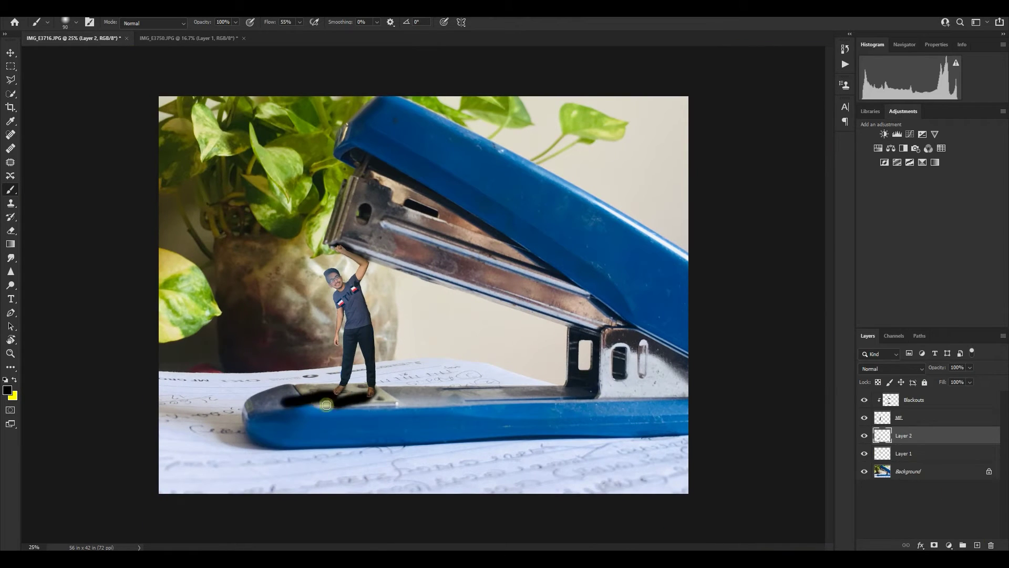
{"action": "left_click", "coordinate": [892, 369]}
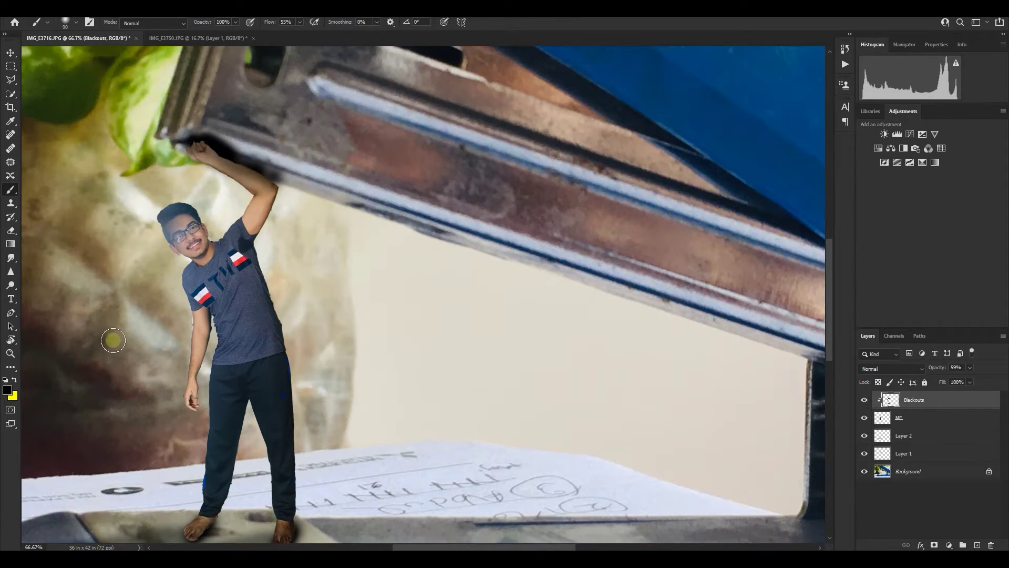
Grade the merged stapler layer with the Camera Raw Filter, using sharpening 14 and noise reduction 100
{"action": "key", "text": "ctrl+shift+a"}
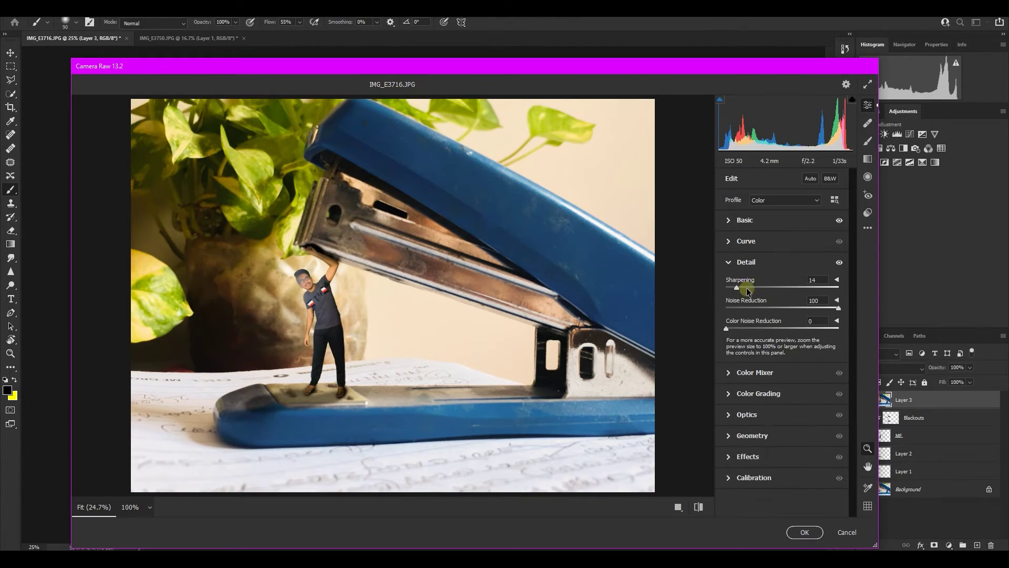